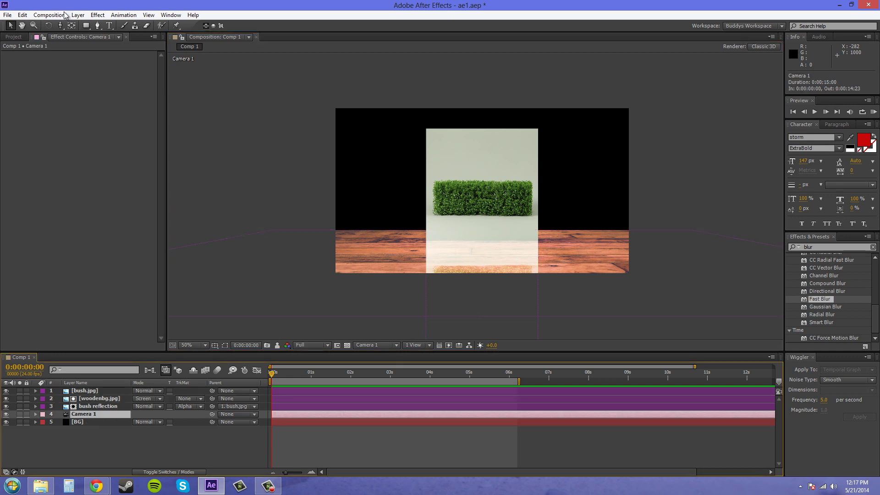
# Pull Camera 1 back and orbit it to an angled view from above, at about position -204, -286, -2258
pyautogui.click(60, 25)
pyautogui.moveTo(529, 300); pyautogui.dragTo(531, 331)
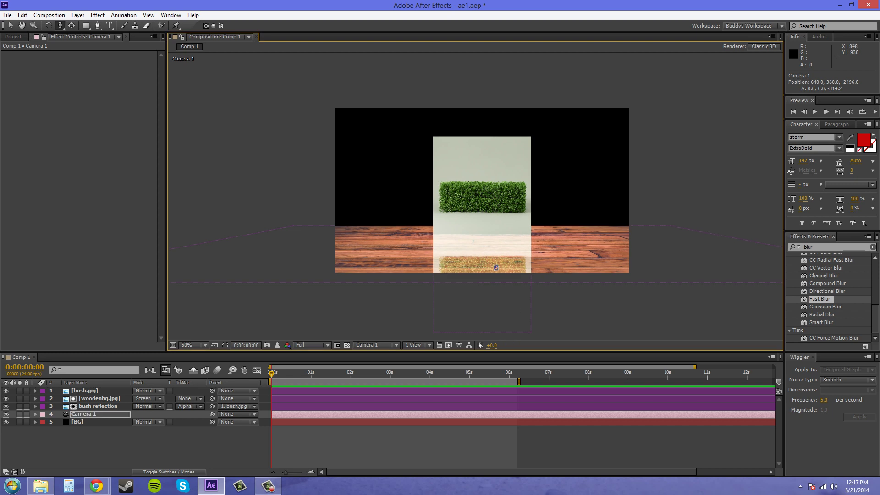
pyautogui.click(64, 26)
pyautogui.click(76, 36)
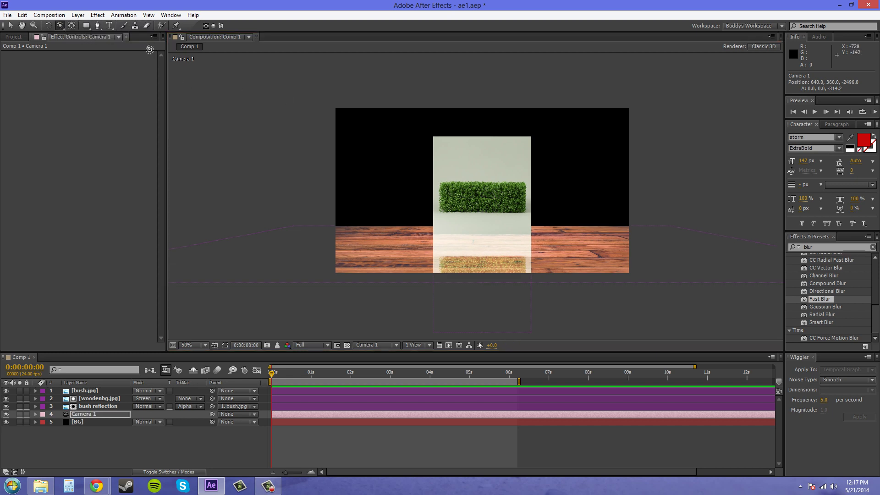
pyautogui.moveTo(441, 200); pyautogui.dragTo(461, 208)
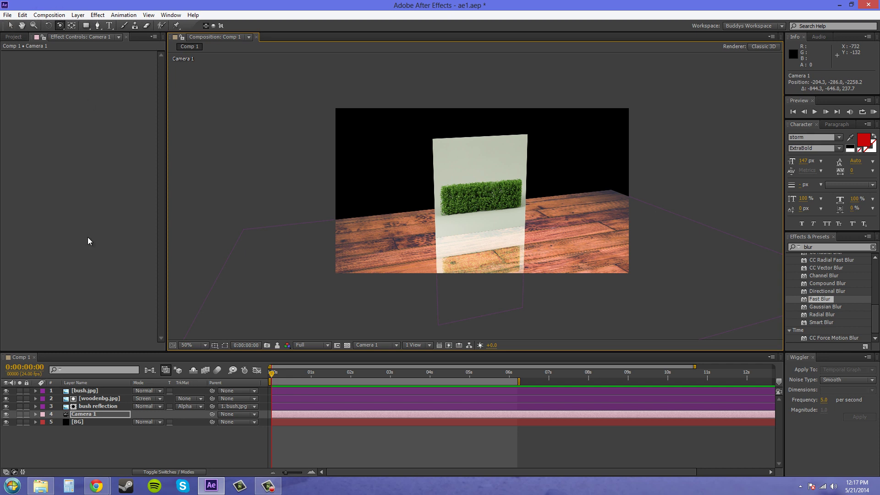
# On the bush reflection layer, set Linear Wipe's Transition Completion to 70% and add a Fast Blur with Blurriness 5
pyautogui.click(94, 406)
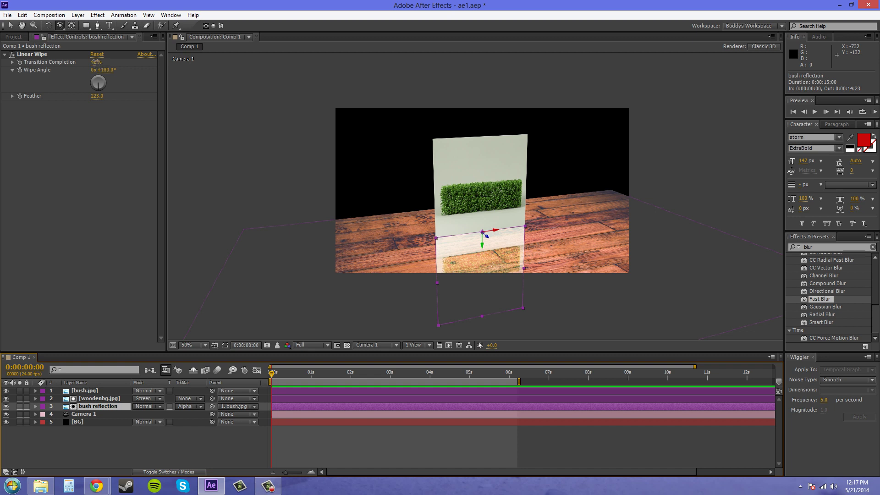
pyautogui.moveTo(96, 61); pyautogui.dragTo(109, 61)
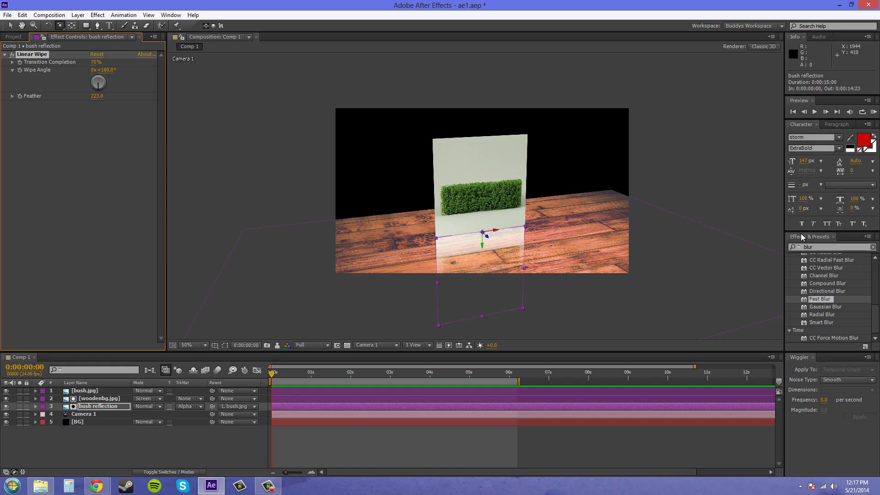
pyautogui.click(823, 248)
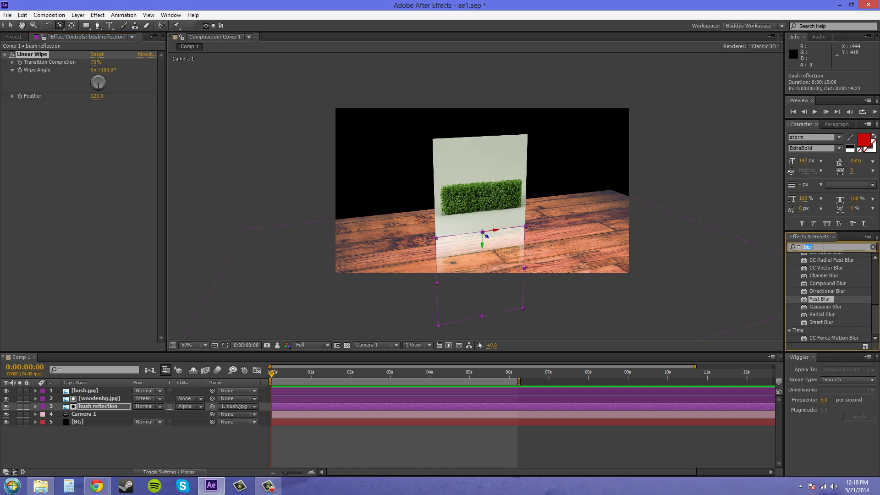
pyautogui.click(823, 247)
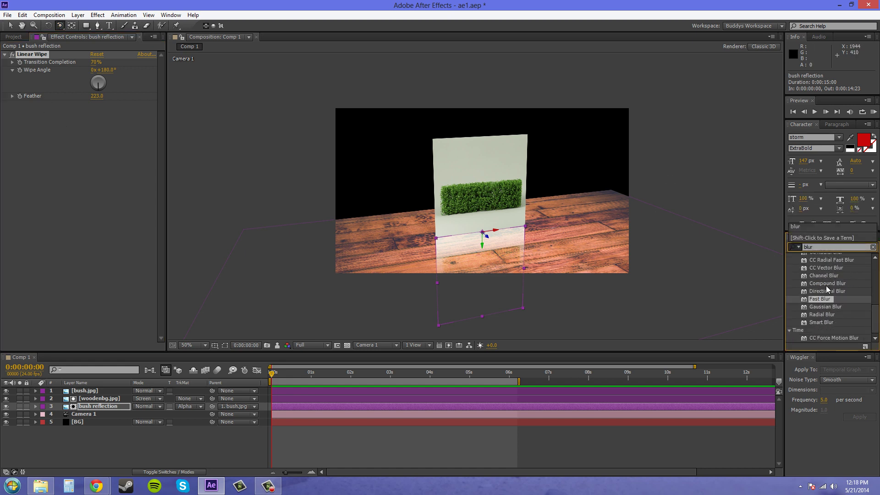
pyautogui.moveTo(822, 300); pyautogui.dragTo(38, 157)
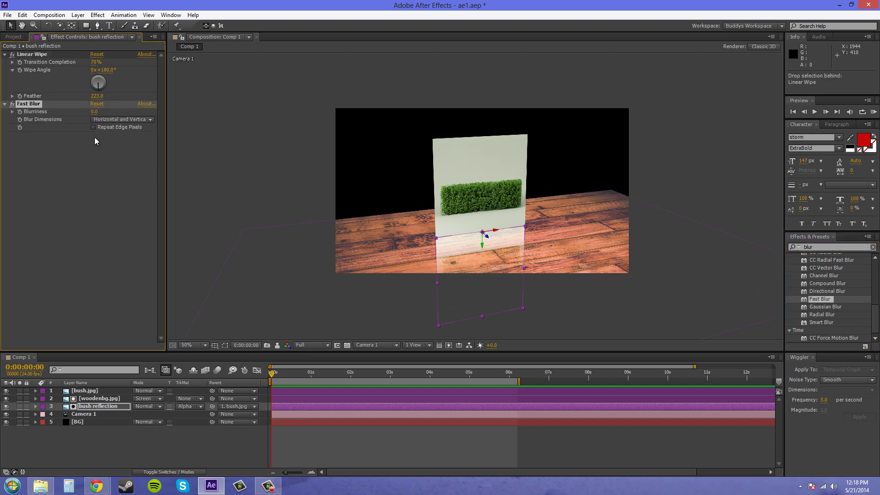
pyautogui.moveTo(96, 111); pyautogui.dragTo(101, 115)
pyautogui.click(96, 112)
pyautogui.write('5')
pyautogui.press('Return')
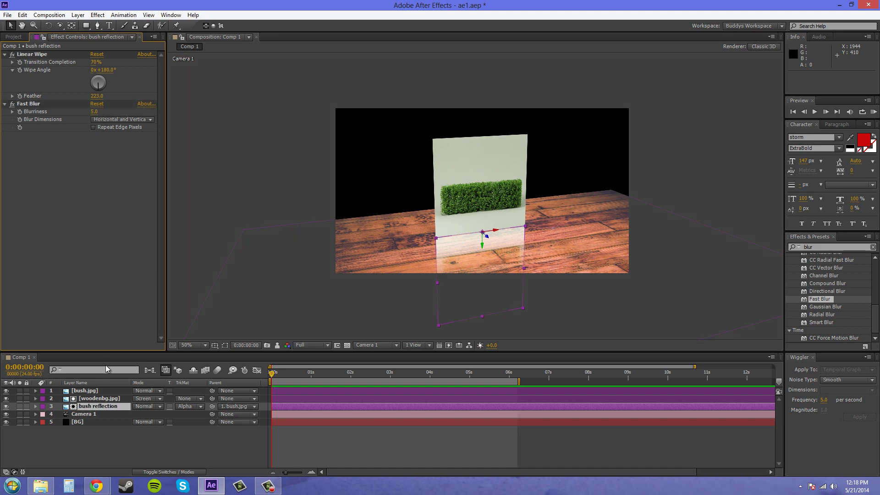
# Shift the bush.jpg layer down about 4 px along its vertical axis toward the reflection
pyautogui.click(90, 414)
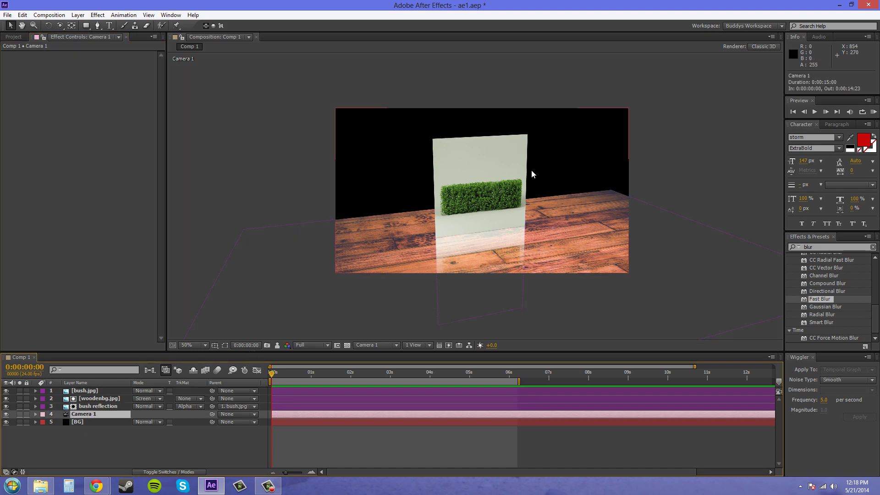
pyautogui.scroll(2, 528, 265)
pyautogui.moveTo(533, 215); pyautogui.dragTo(566, 234)
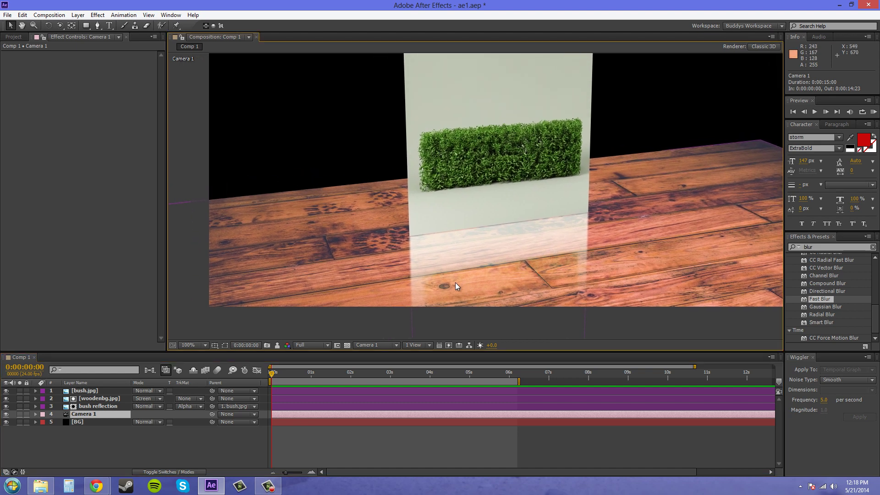
pyautogui.click(88, 392)
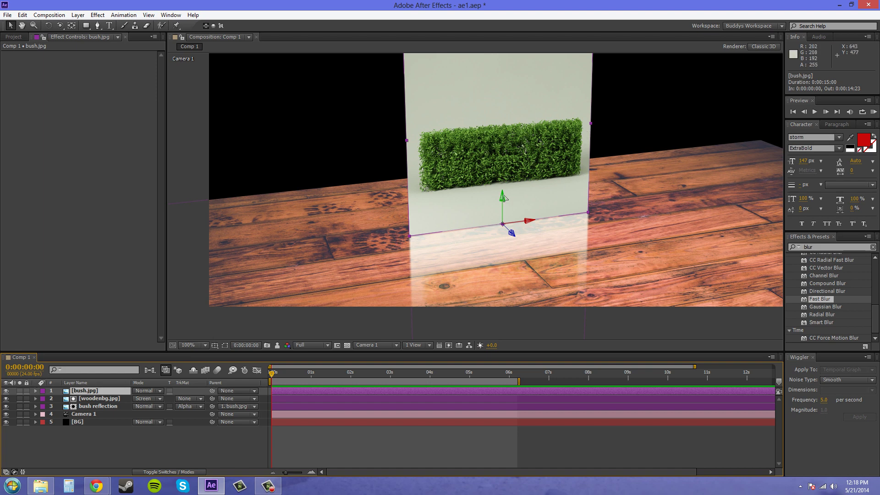
pyautogui.moveTo(504, 197); pyautogui.dragTo(504, 198)
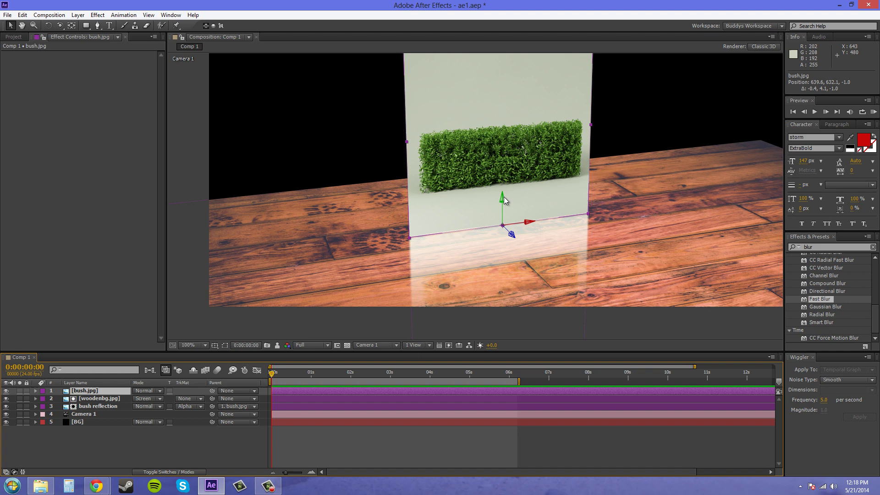
pyautogui.click(197, 272)
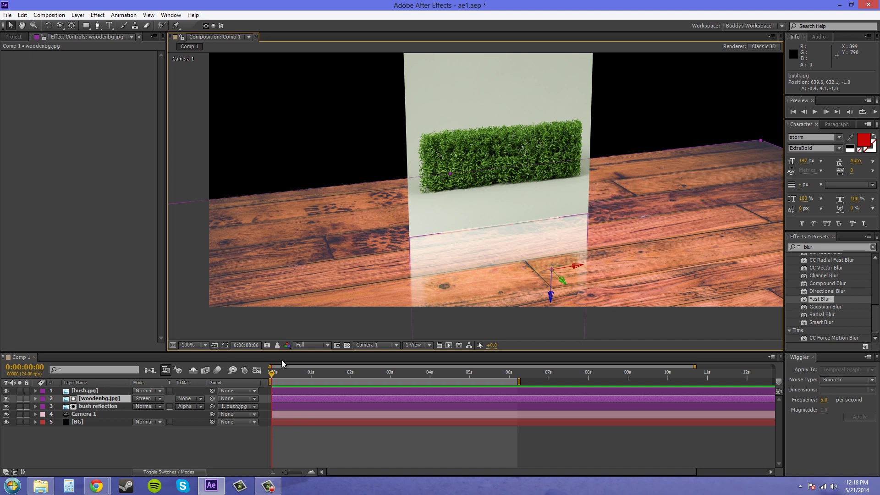
# Close the seam below the bush image by moving the bush reflection layer up to a Y position of about 597.5
pyautogui.click(647, 158)
pyautogui.press('.')
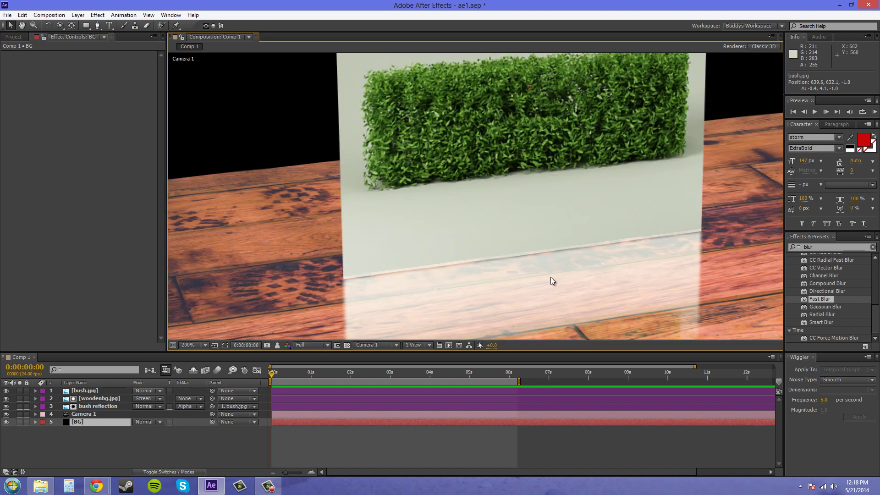
pyautogui.moveTo(452, 266); pyautogui.dragTo(438, 212)
pyautogui.scroll(1, 439, 212)
pyautogui.moveTo(389, 236); pyautogui.dragTo(444, 201)
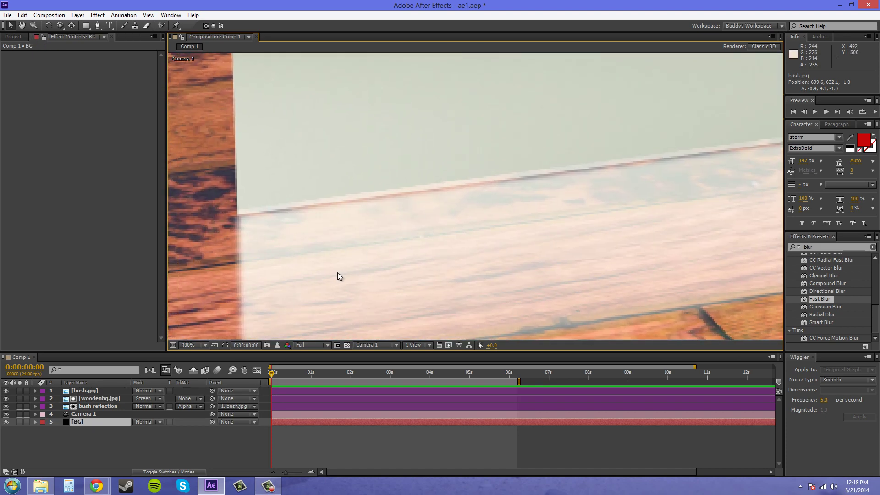
pyautogui.press(',')
pyautogui.click(94, 406)
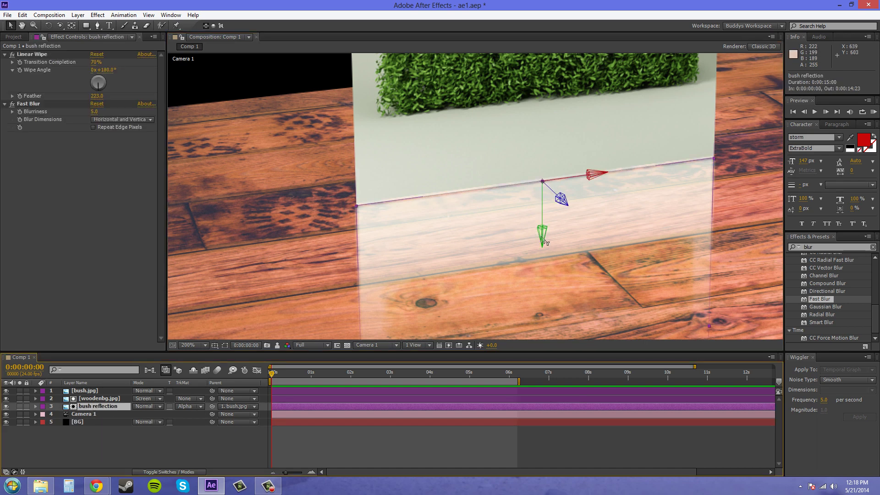
pyautogui.moveTo(544, 239); pyautogui.dragTo(545, 238)
pyautogui.click(290, 242)
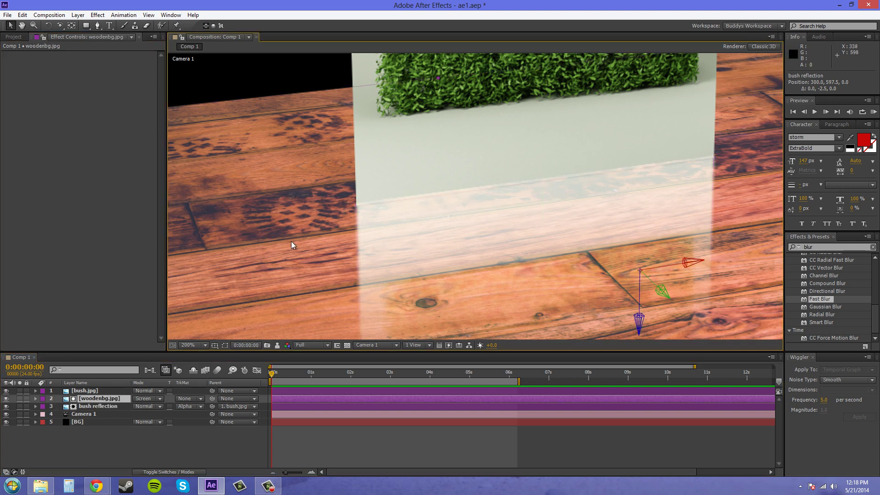
# Nudge the bush reflection layer slightly back down to a Y position of about 598.9
pyautogui.click(97, 407)
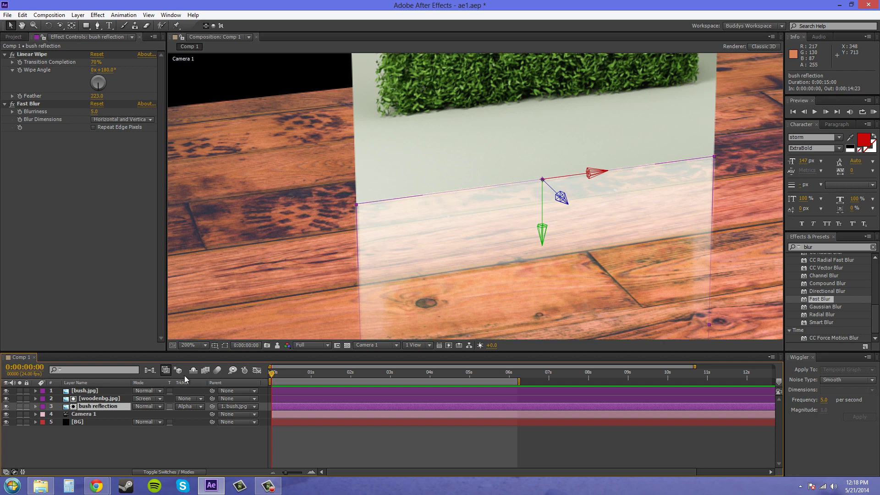
pyautogui.click(507, 258)
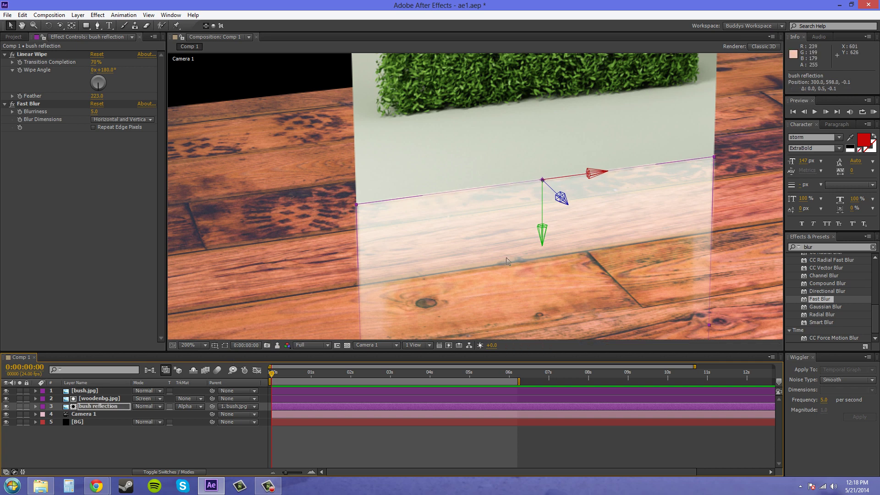
pyautogui.press('Down')
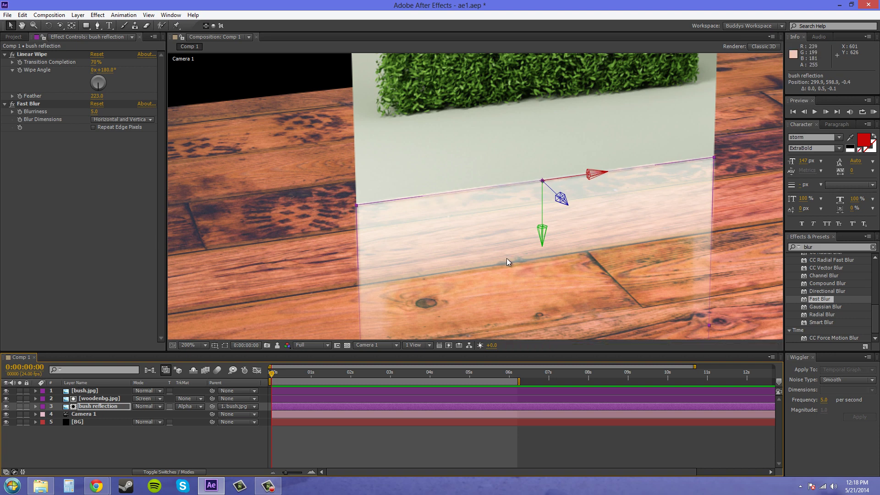
pyautogui.click(144, 206)
pyautogui.click(269, 197)
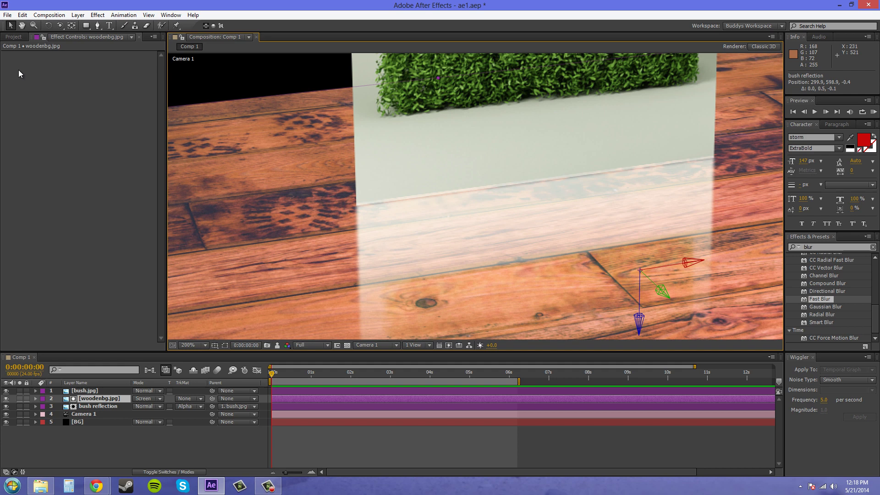
# Set the bush reflection's Fast Blur dimensions to Horizontal
pyautogui.click(13, 37)
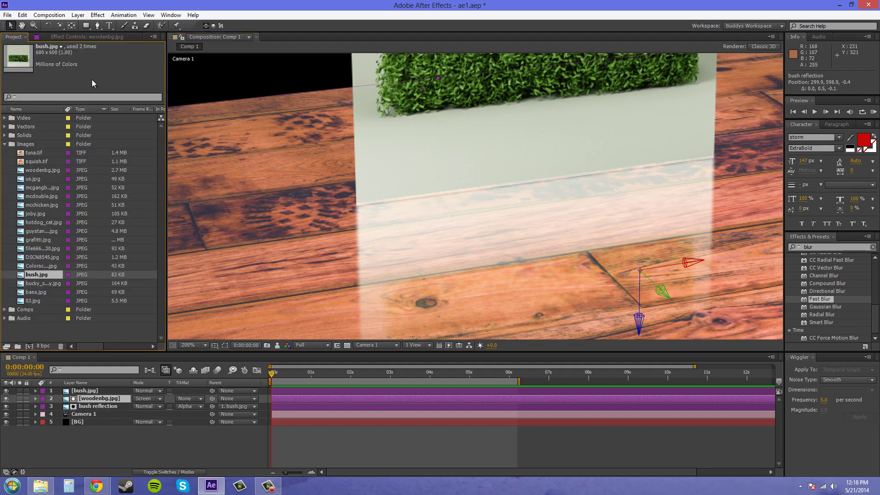
pyautogui.click(90, 37)
pyautogui.click(572, 202)
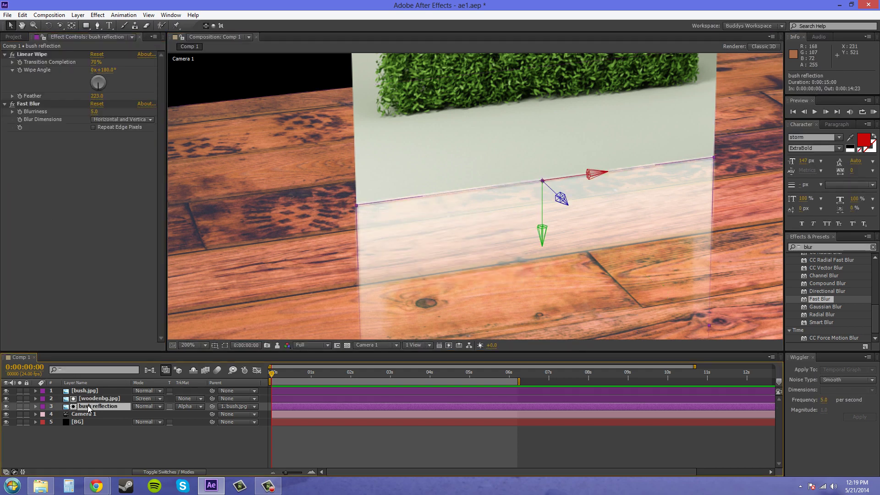
pyautogui.click(129, 117)
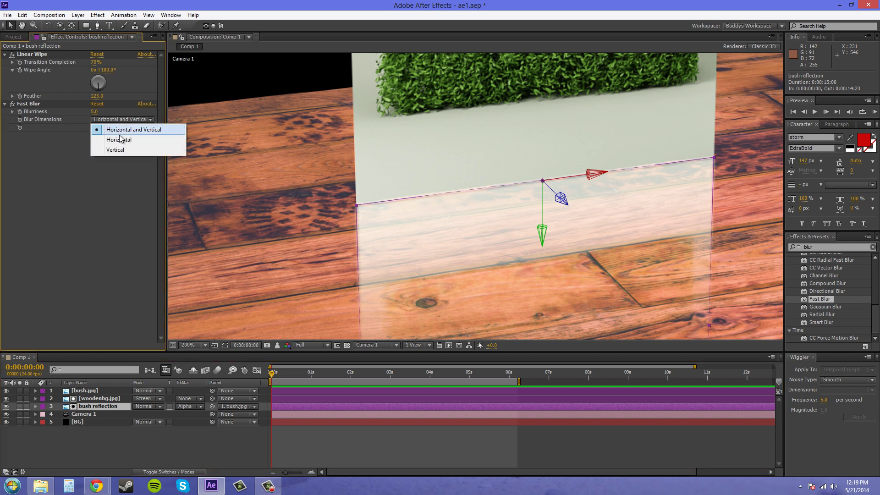
pyautogui.click(119, 140)
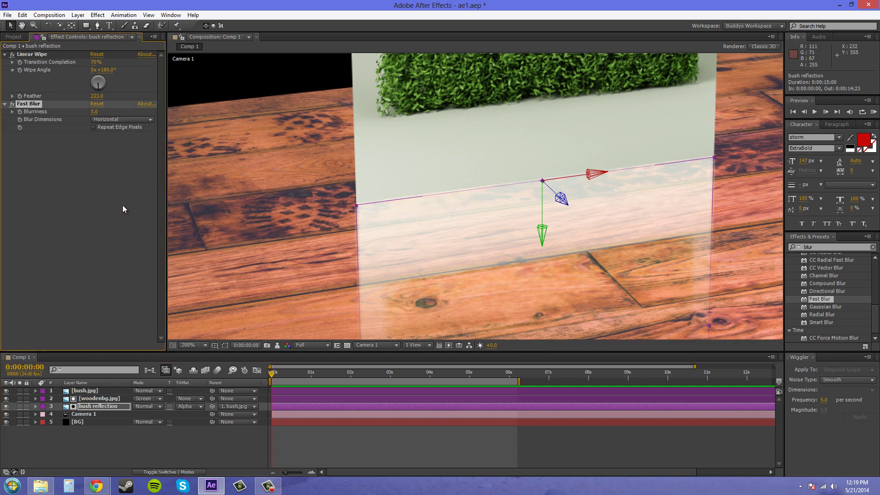
pyautogui.click(218, 223)
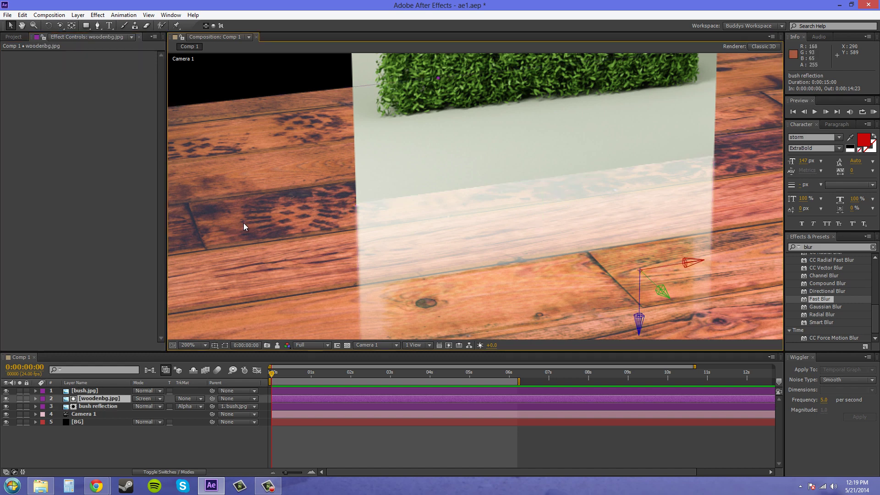
# Examine the seam between the bush image and its reflection, and how the reflection fades across the wooden floor
pyautogui.scroll(-1, 664, 180)
pyautogui.scroll(1, 662, 180)
pyautogui.moveTo(747, 260); pyautogui.dragTo(740, 217)
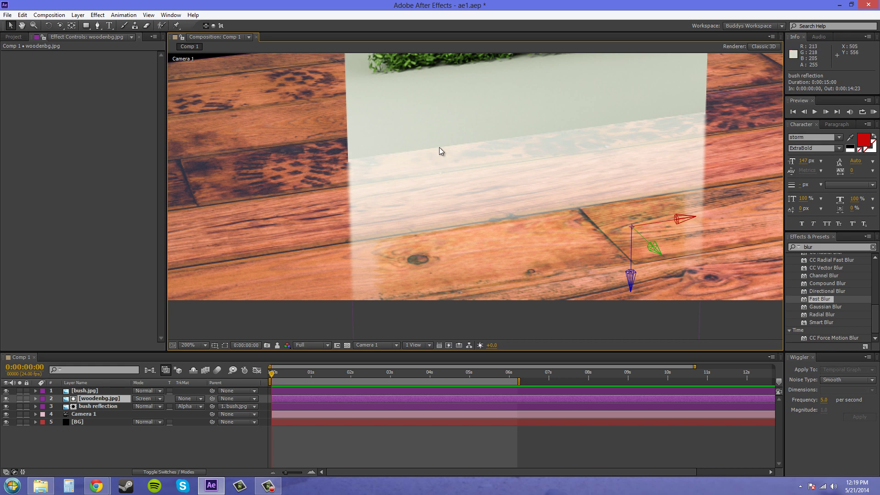
pyautogui.press(',')
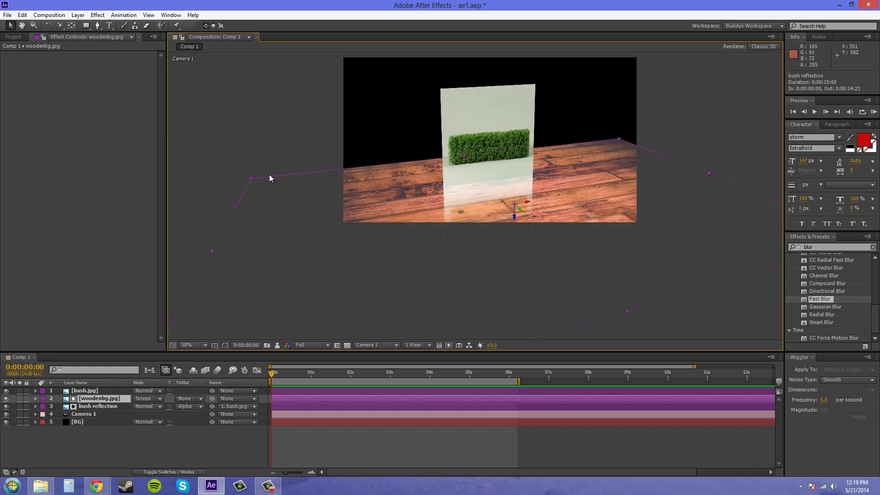
pyautogui.press('.')
pyautogui.press(',')
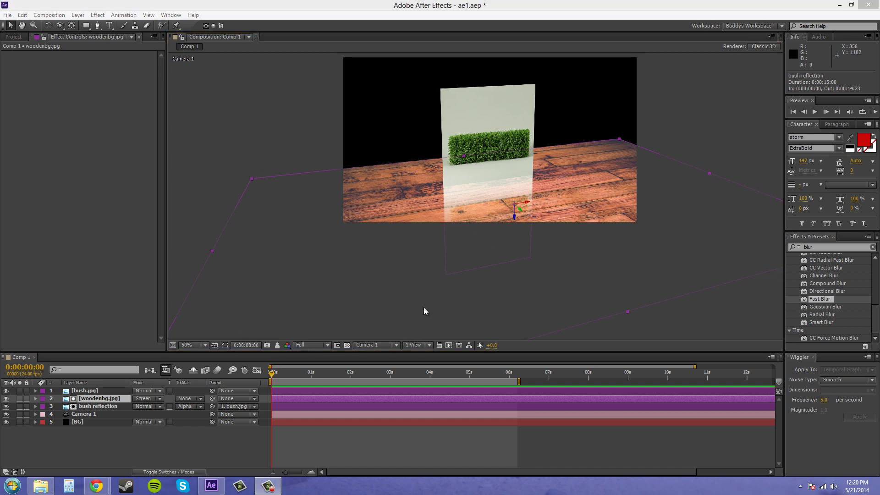
pyautogui.scroll(2, 541, 246)
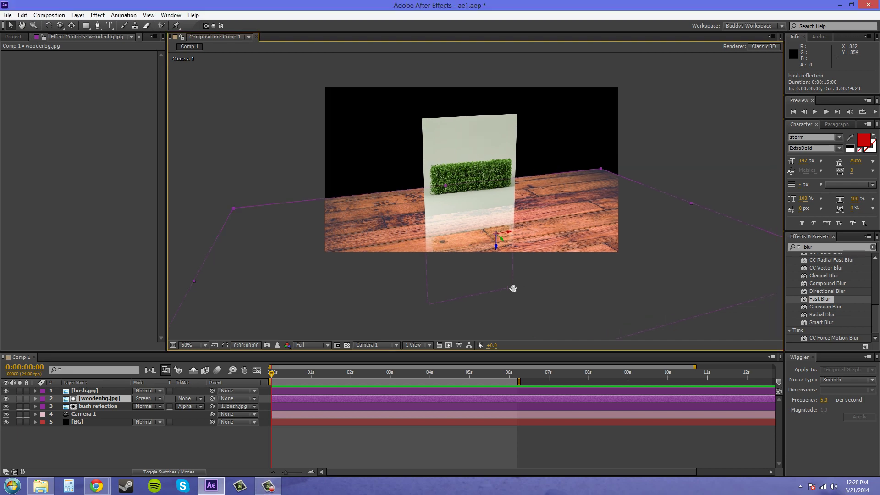
pyautogui.scroll(-2, 554, 219)
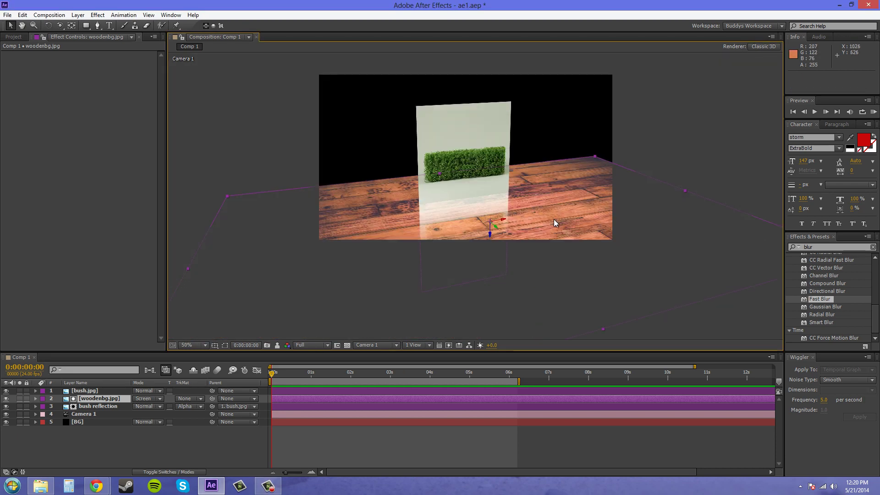
pyautogui.scroll(2, 553, 225)
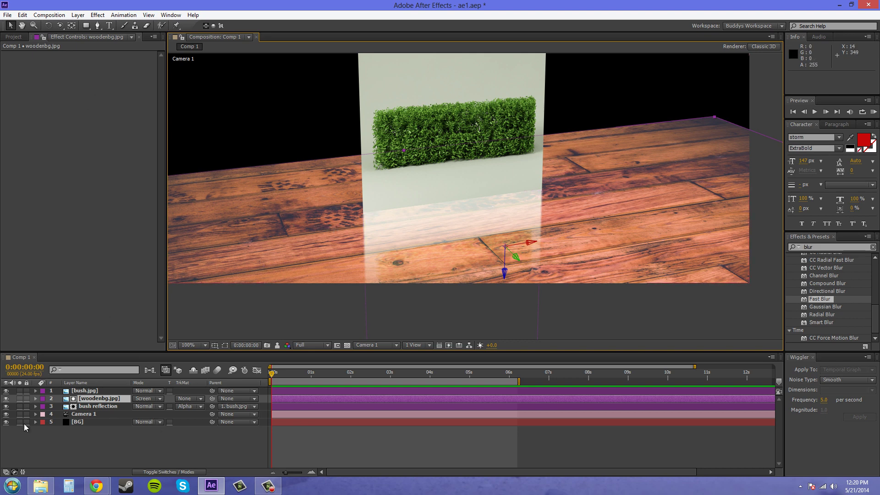
# Start a new Spot light for the composition and set its color to white
pyautogui.click(177, 469)
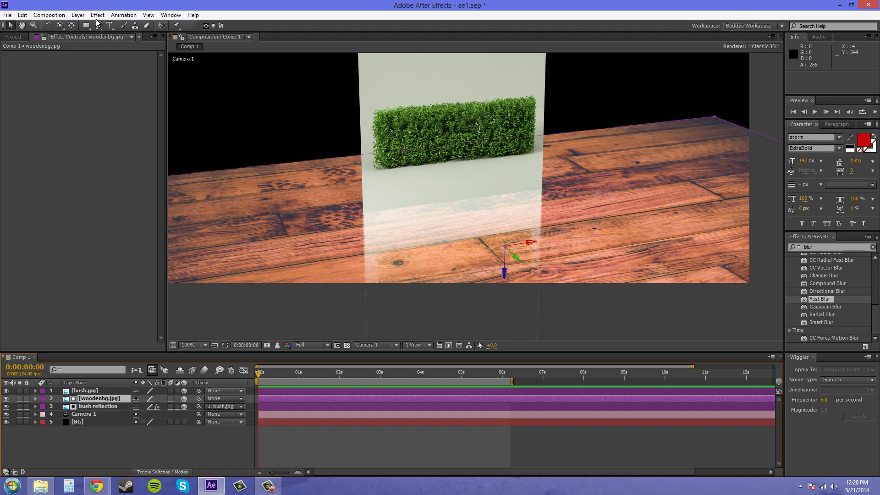
pyautogui.click(78, 14)
pyautogui.moveTo(84, 26)
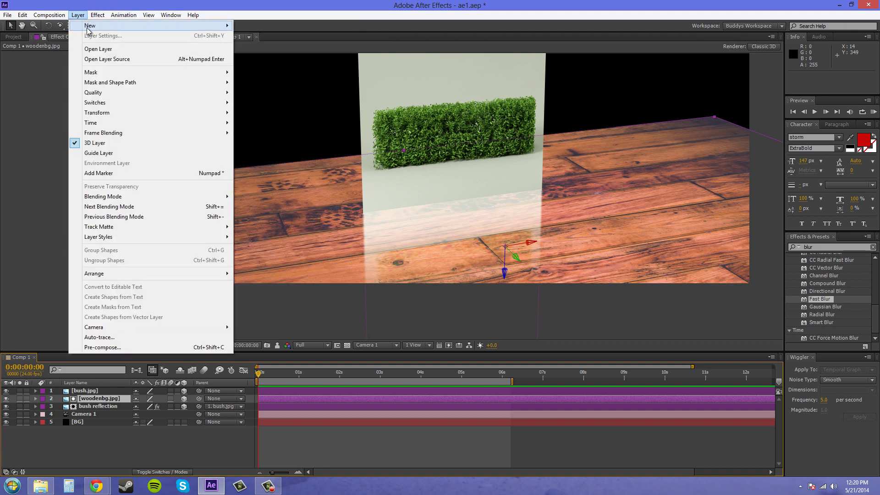
pyautogui.click(295, 42)
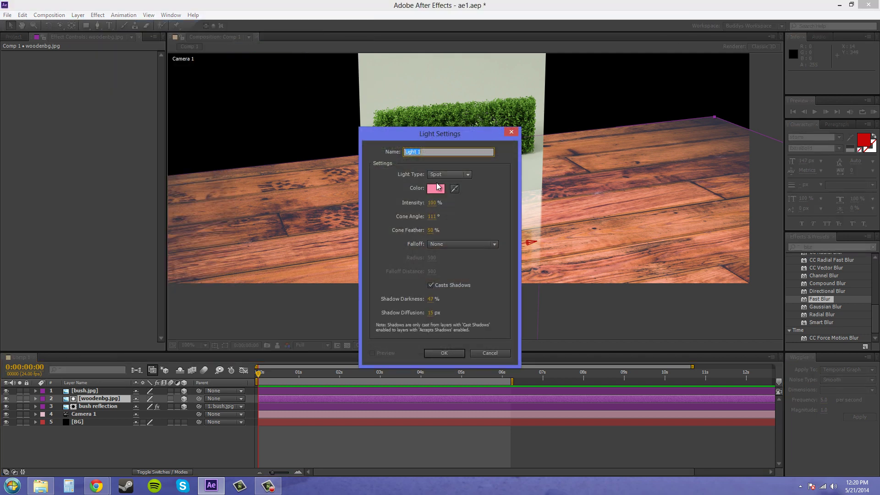
pyautogui.click(443, 177)
pyautogui.click(444, 177)
pyautogui.click(436, 190)
pyautogui.moveTo(403, 218)
pyautogui.mouseDown()
pyautogui.moveTo(321, 194)
pyautogui.moveTo(335, 190)
pyautogui.mouseUp()
pyautogui.click(529, 196)
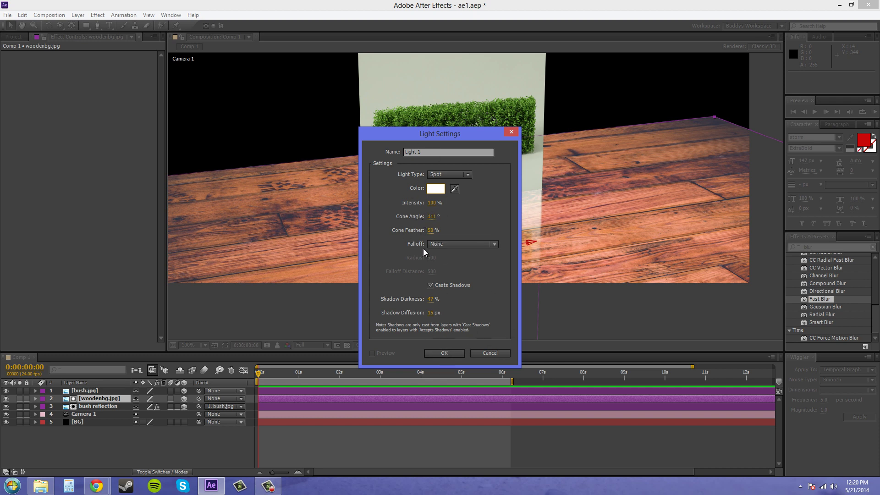
# Set the new spotlight's cone angle to 50° and create the light
pyautogui.click(431, 216)
pyautogui.write('50')
pyautogui.press('Return')
pyautogui.click(441, 352)
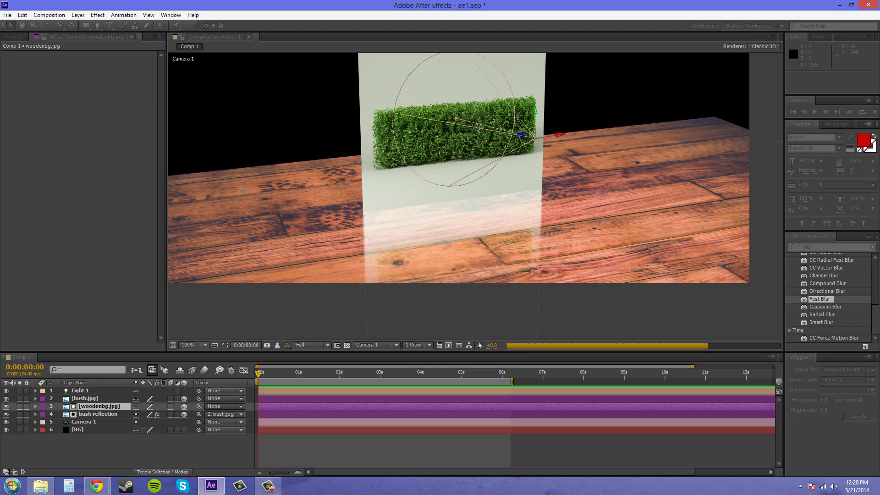
# In the Left view, move the spotlight up and away from the bush to about position 757.4, 95.9, -978.3
pyautogui.scroll(-1, 377, 185)
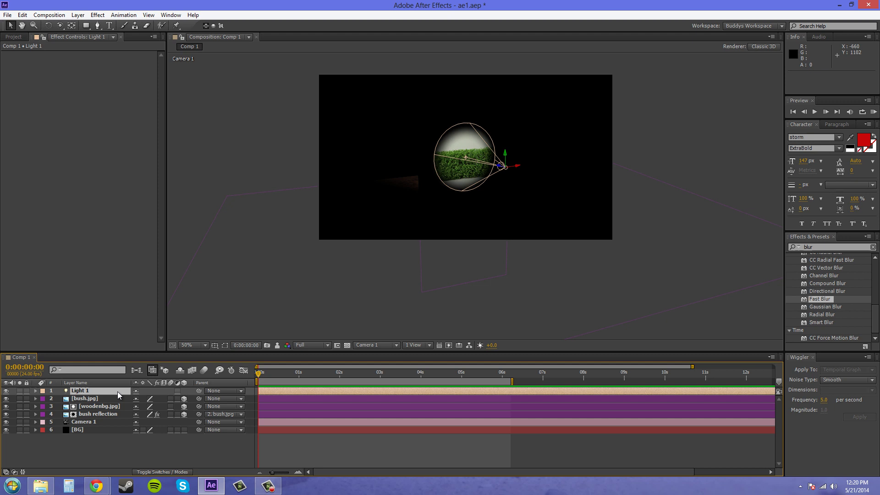
pyautogui.click(376, 345)
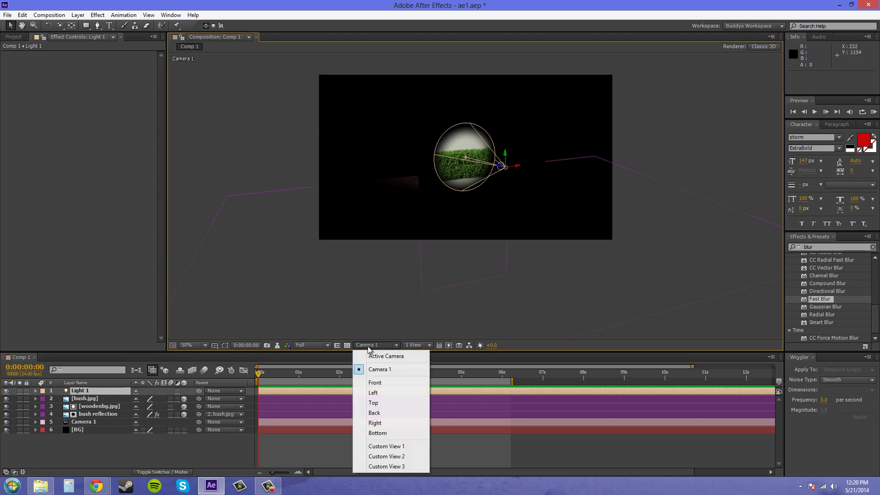
pyautogui.click(373, 393)
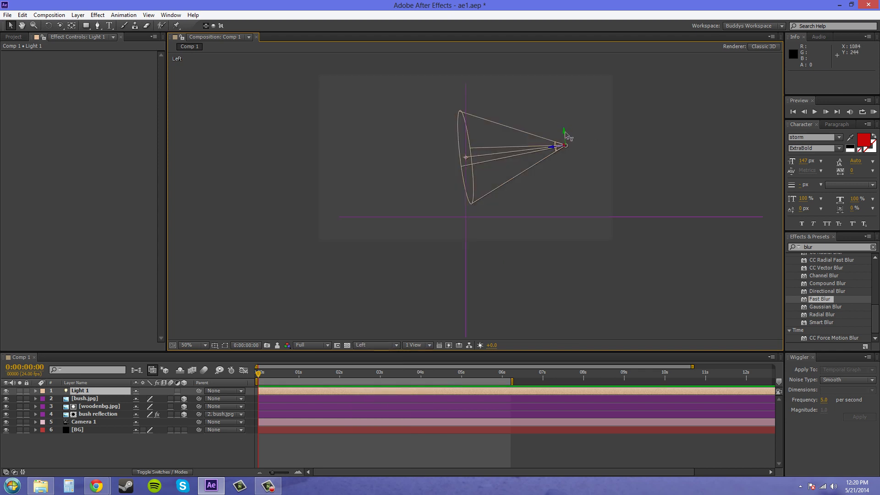
pyautogui.moveTo(551, 150); pyautogui.dragTo(686, 86)
# In the Top view, shift the spotlight sideways to about X 1107.4, Z -936.2 and aim its point of interest at about 646.0, 149.2, 4.1
pyautogui.click(366, 345)
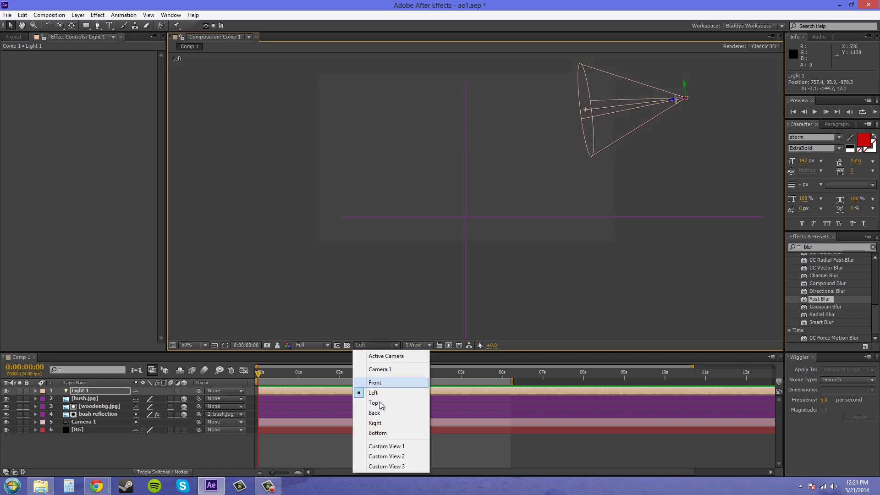
pyautogui.click(383, 404)
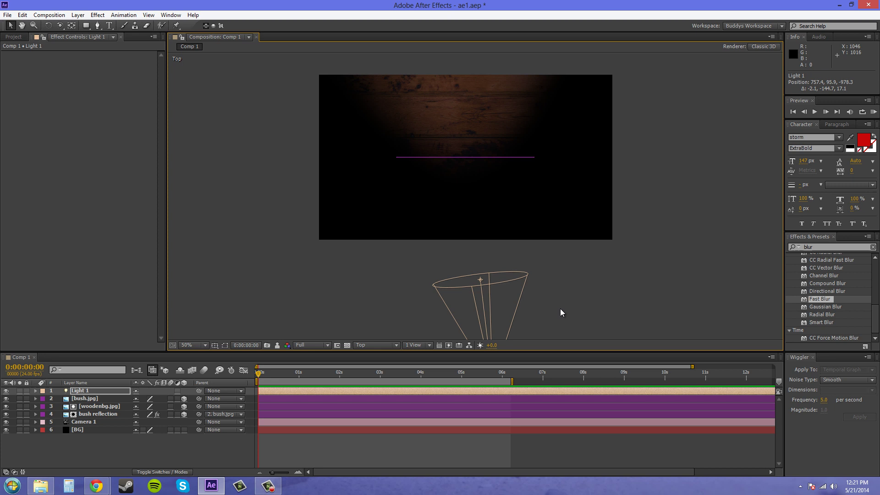
pyautogui.moveTo(560, 309); pyautogui.dragTo(551, 240)
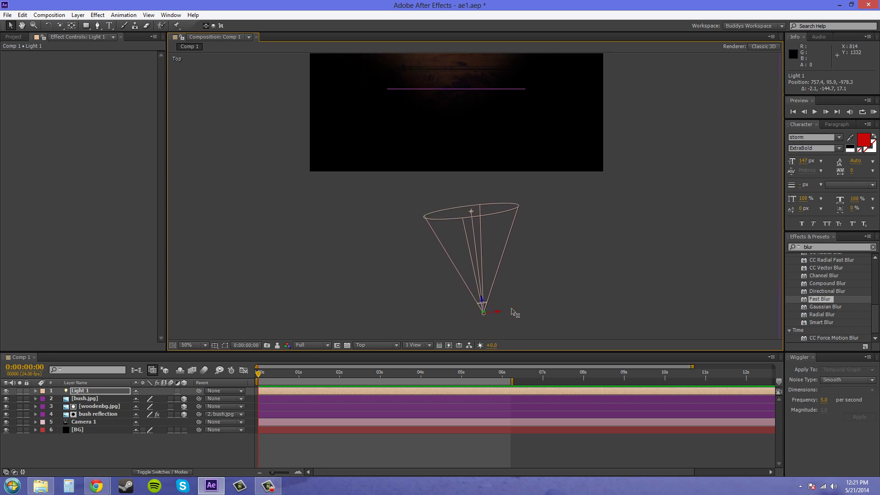
pyautogui.moveTo(515, 313); pyautogui.dragTo(592, 303)
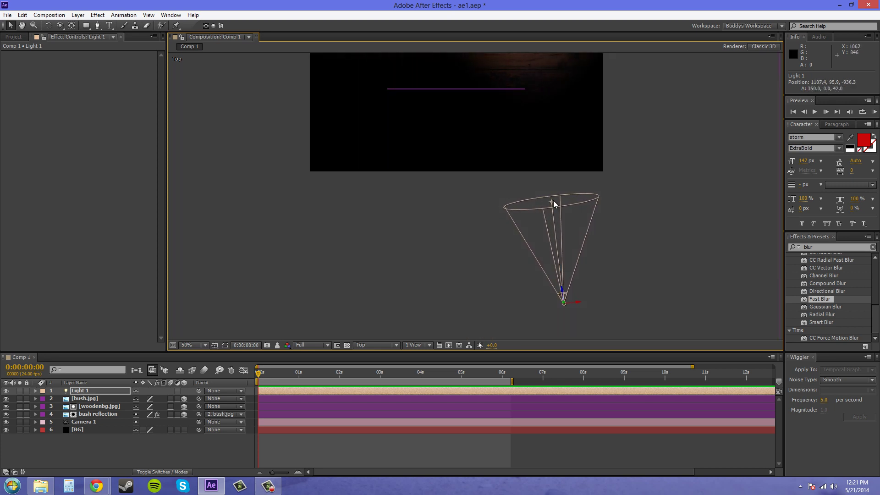
pyautogui.moveTo(553, 201); pyautogui.dragTo(458, 88)
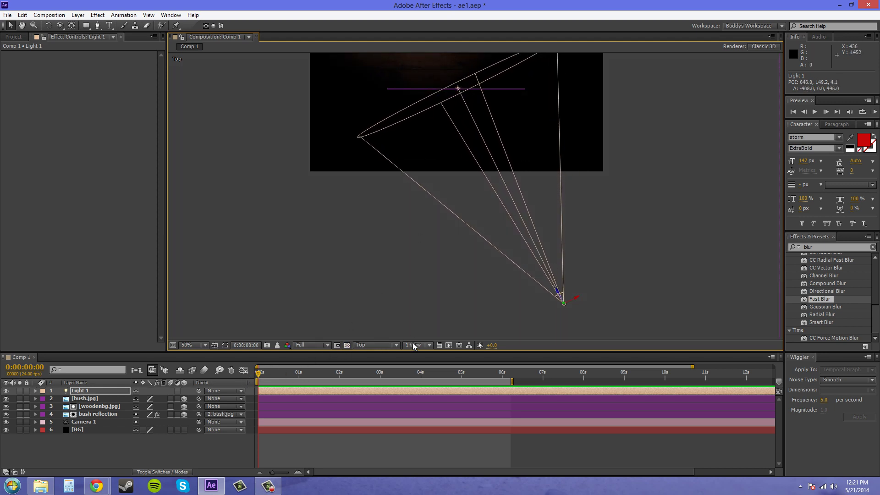
# In the Left view, raise the spotlight to about position 1100.5, -211.4, -922.3
pyautogui.click(316, 347)
pyautogui.click(367, 345)
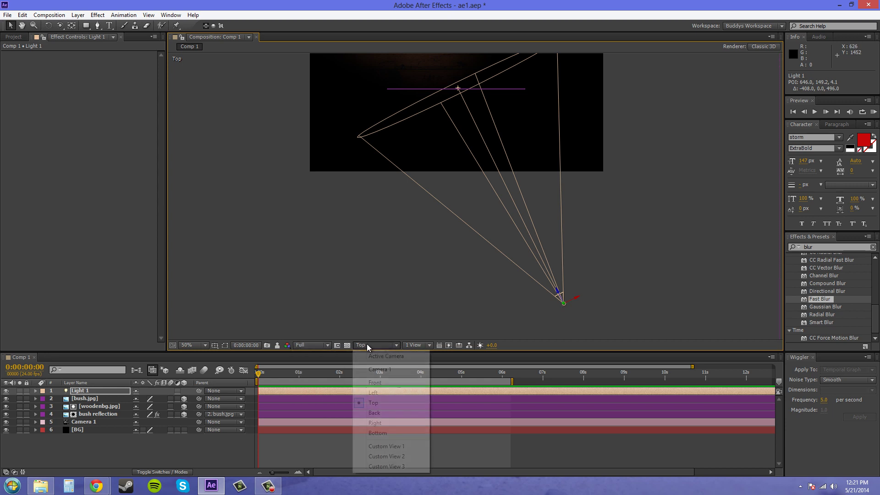
pyautogui.click(385, 392)
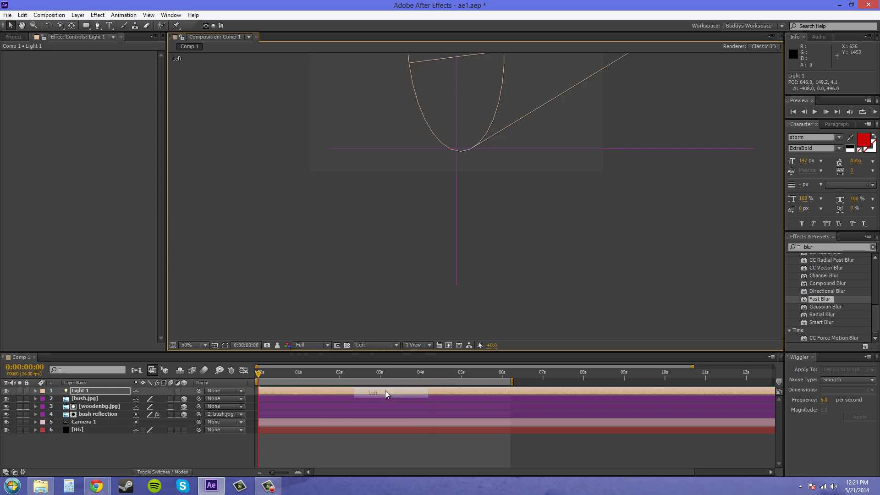
pyautogui.moveTo(567, 191); pyautogui.dragTo(473, 301)
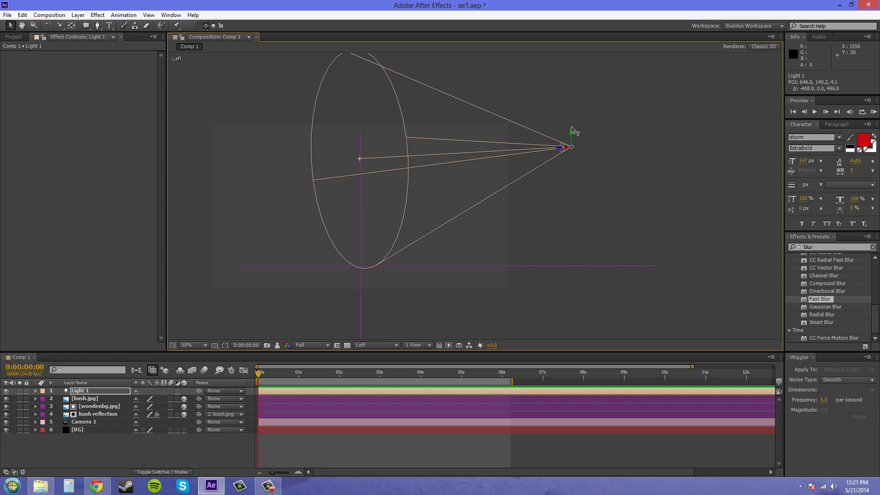
pyautogui.moveTo(572, 131); pyautogui.dragTo(577, 63)
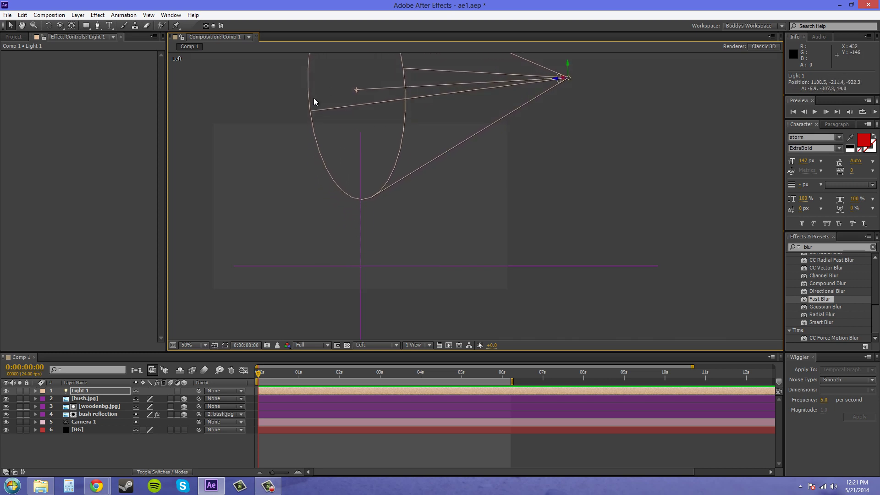
# Lower the spotlight's point of interest onto the bush image at about 639.1, 169.7, -0.1 and return to the Camera 1 view
pyautogui.click(354, 90)
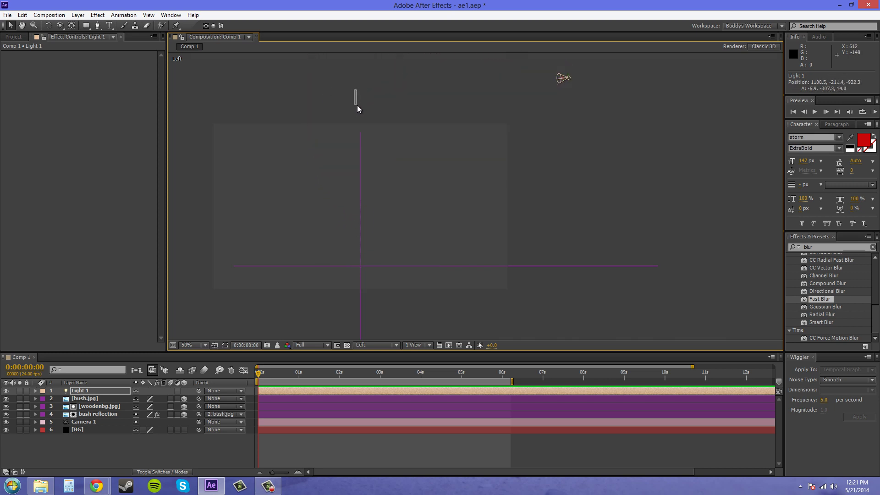
pyautogui.click(562, 80)
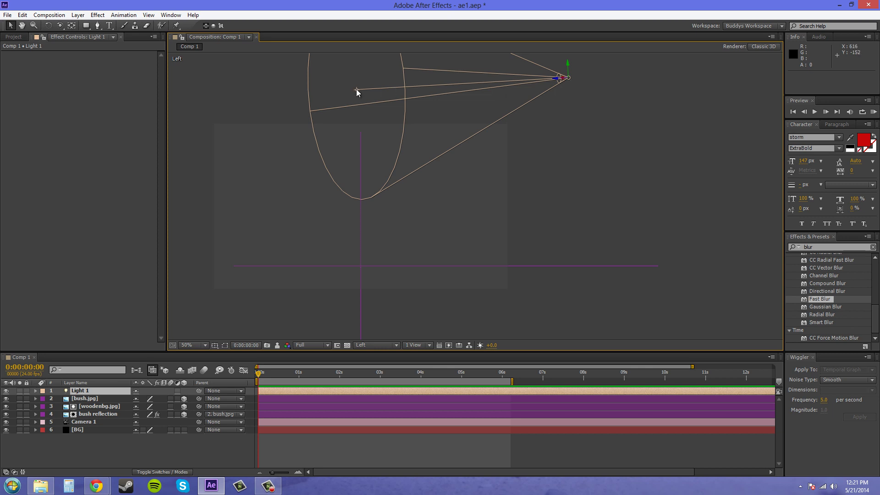
pyautogui.moveTo(356, 89); pyautogui.dragTo(361, 156)
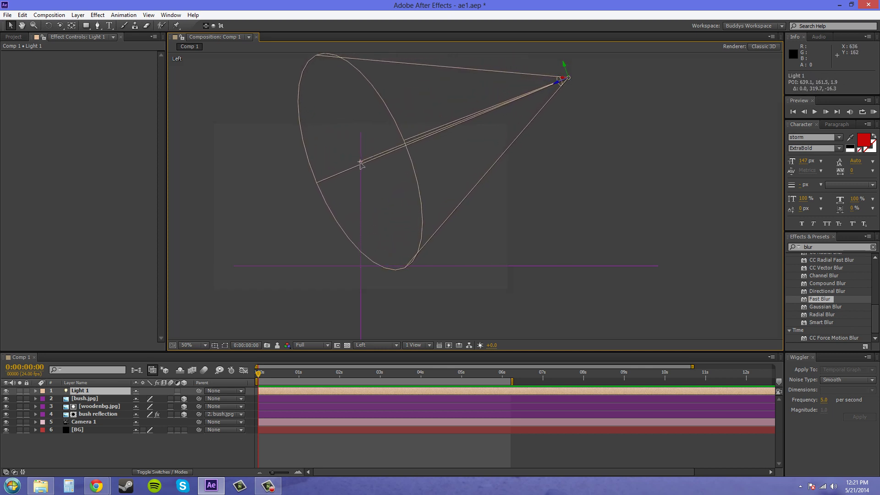
pyautogui.moveTo(361, 164); pyautogui.dragTo(353, 180)
pyautogui.click(384, 347)
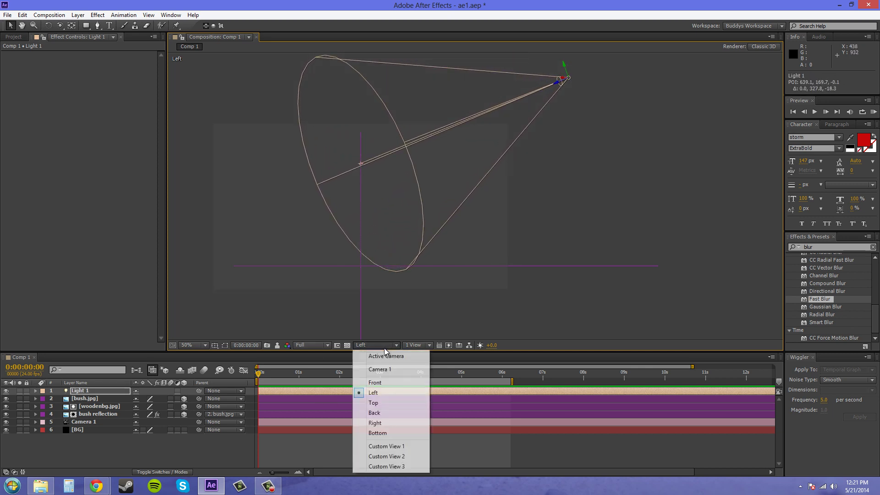
pyautogui.click(378, 372)
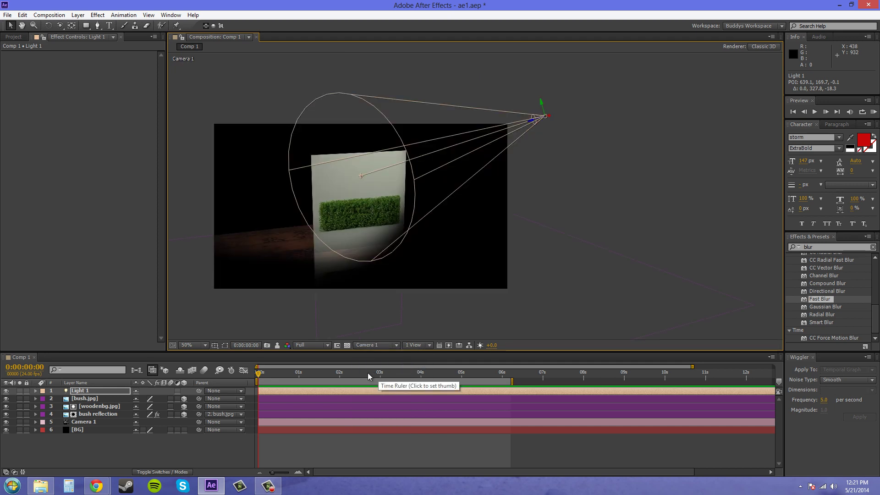
# Raise the spotlight's intensity moderately above 100% in its light settings
pyautogui.moveTo(361, 283); pyautogui.dragTo(520, 263)
pyautogui.scroll(1, 459, 289)
pyautogui.scroll(-2, 520, 267)
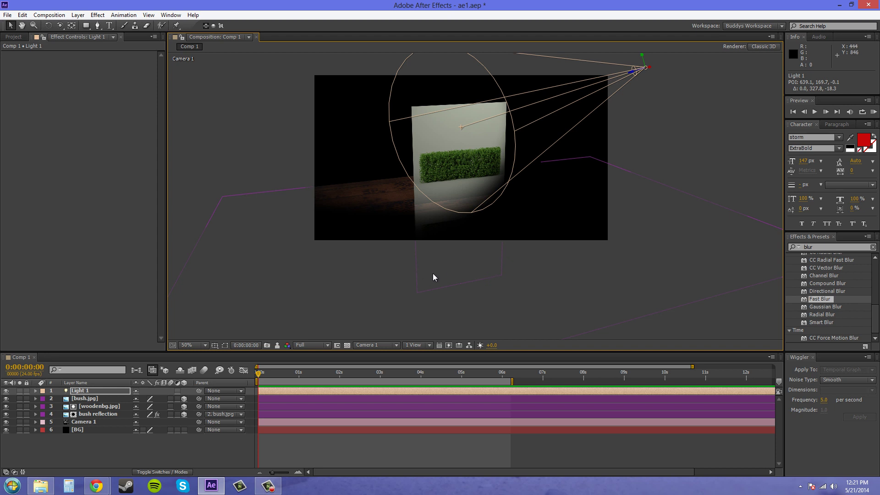
pyautogui.moveTo(436, 279); pyautogui.dragTo(433, 285)
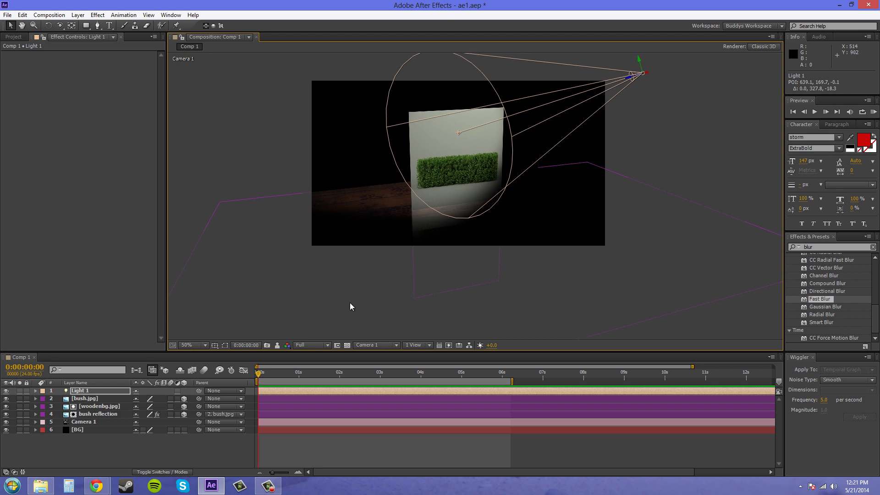
pyautogui.doubleClick(83, 390)
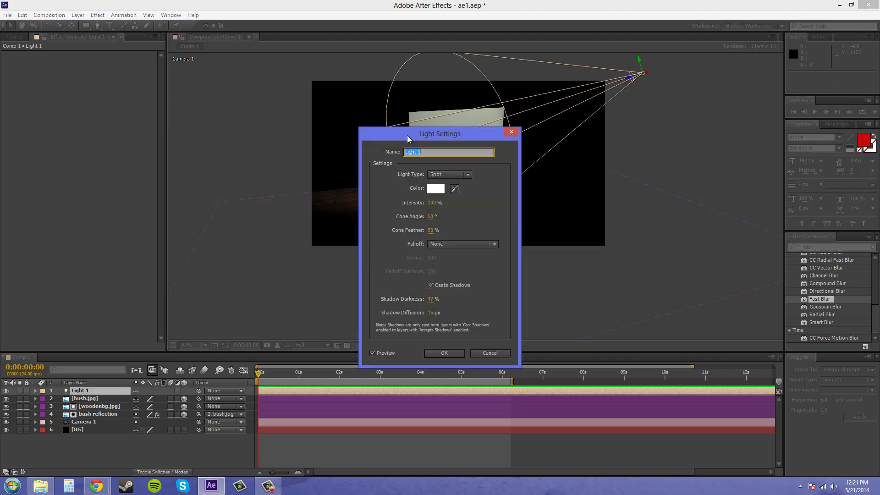
pyautogui.moveTo(442, 139); pyautogui.dragTo(135, 132)
pyautogui.moveTo(123, 197)
pyautogui.mouseDown()
pyautogui.moveTo(152, 195)
pyautogui.moveTo(133, 195)
pyautogui.mouseUp()
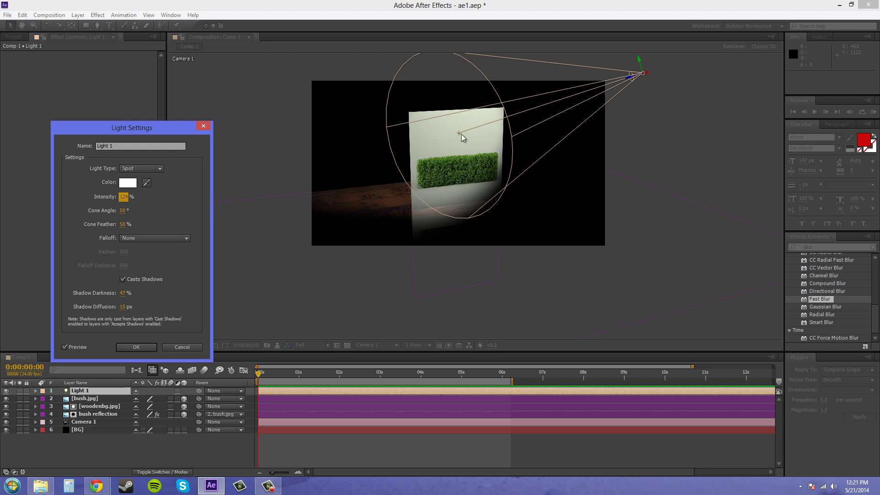
pyautogui.click(139, 346)
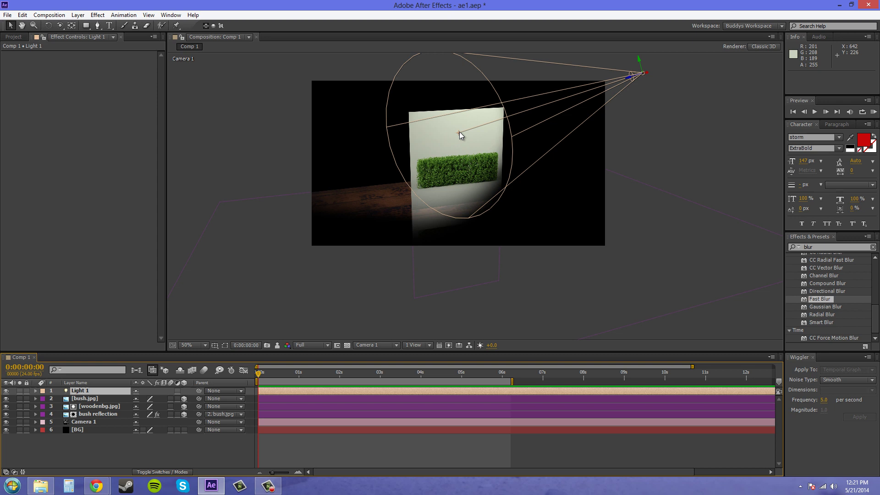
# Aim the spotlight lower on the bush image by moving its point of interest to about 647.9, 268.0, -31.6
pyautogui.moveTo(459, 133); pyautogui.dragTo(460, 137)
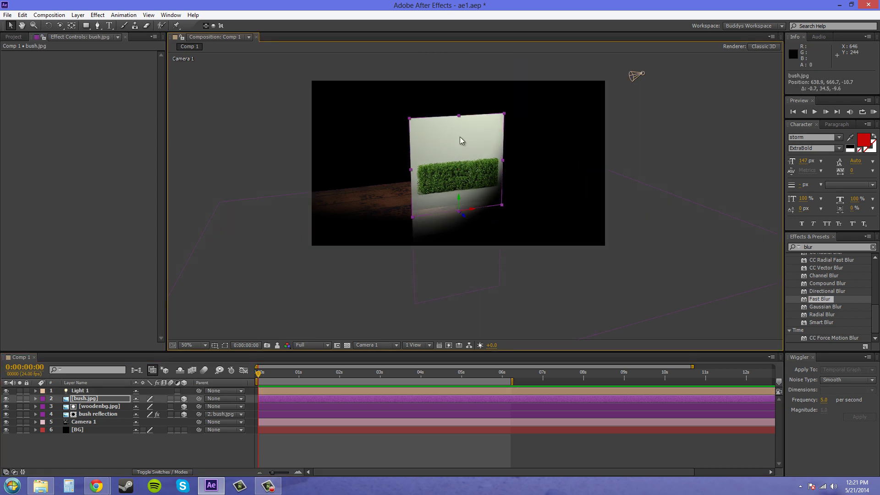
pyautogui.hotkey('ctrl', 'z')
pyautogui.click(644, 75)
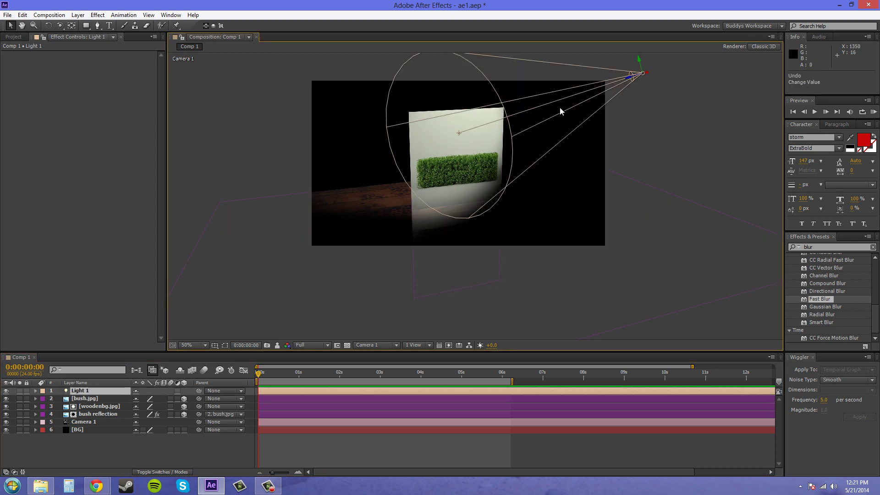
pyautogui.moveTo(459, 135); pyautogui.dragTo(464, 148)
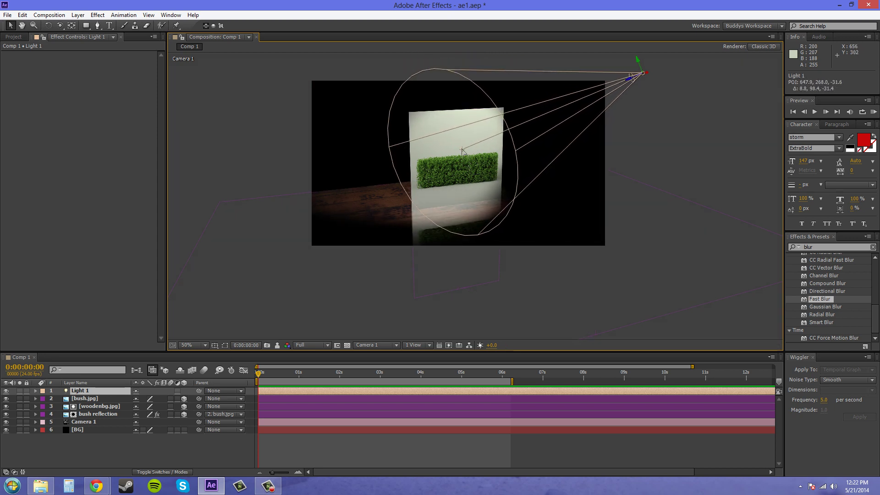
pyautogui.click(717, 170)
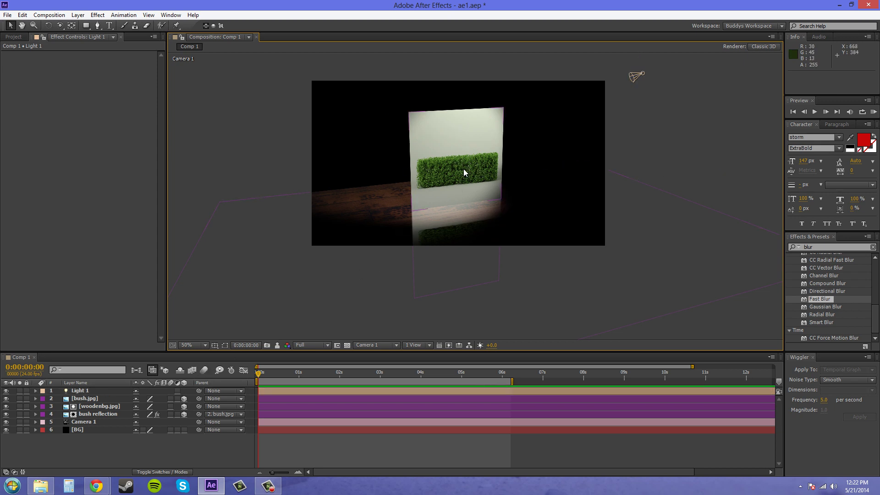
# Turn on Casts Shadows in the bush.jpg layer's material options
pyautogui.click(85, 399)
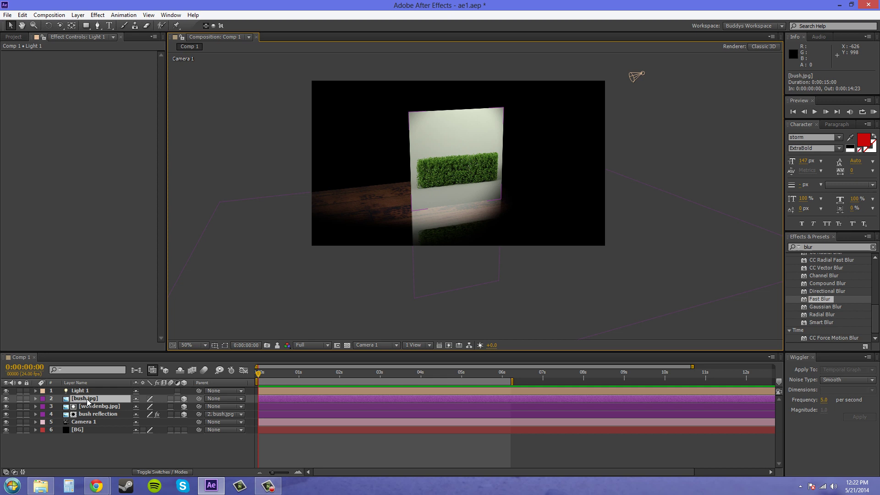
pyautogui.click(36, 399)
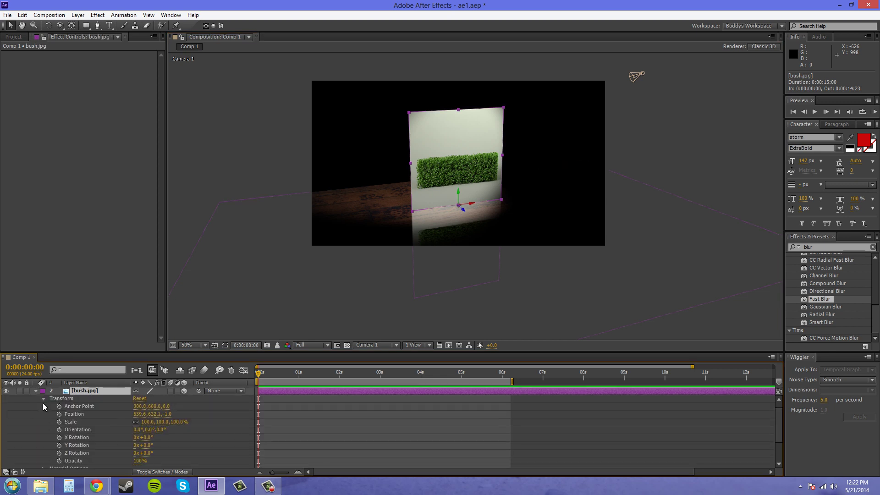
pyautogui.click(44, 399)
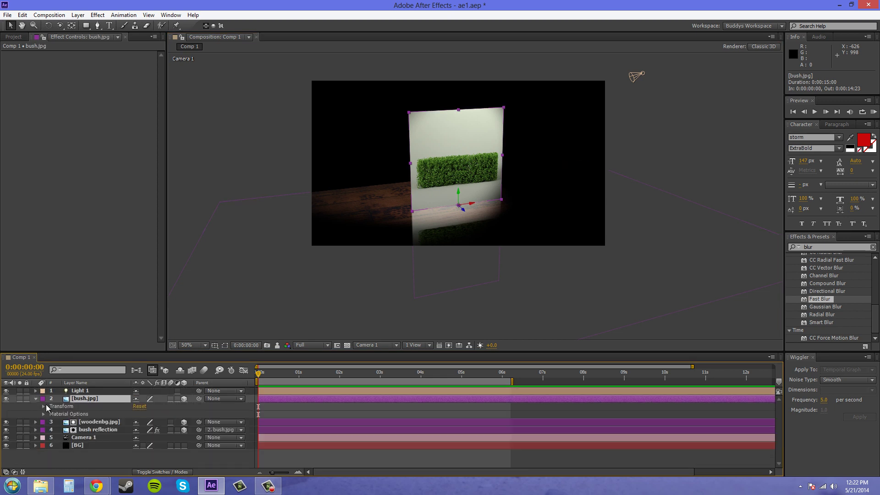
pyautogui.click(43, 414)
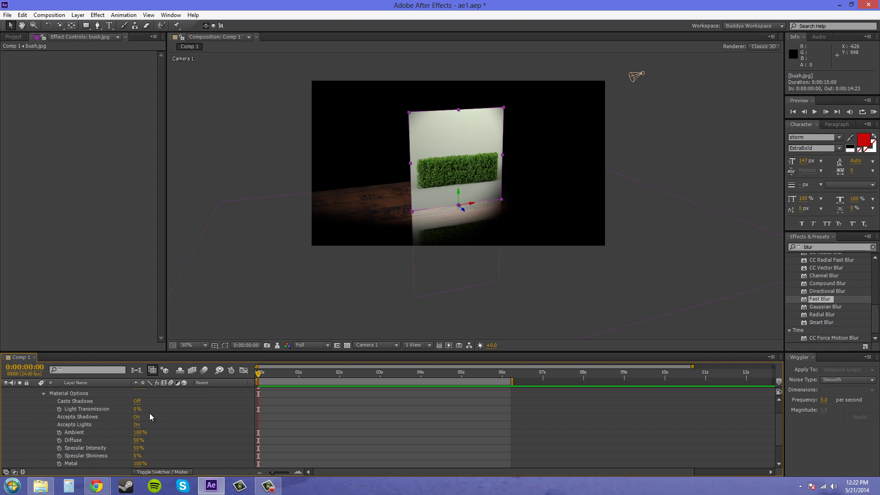
pyautogui.click(137, 401)
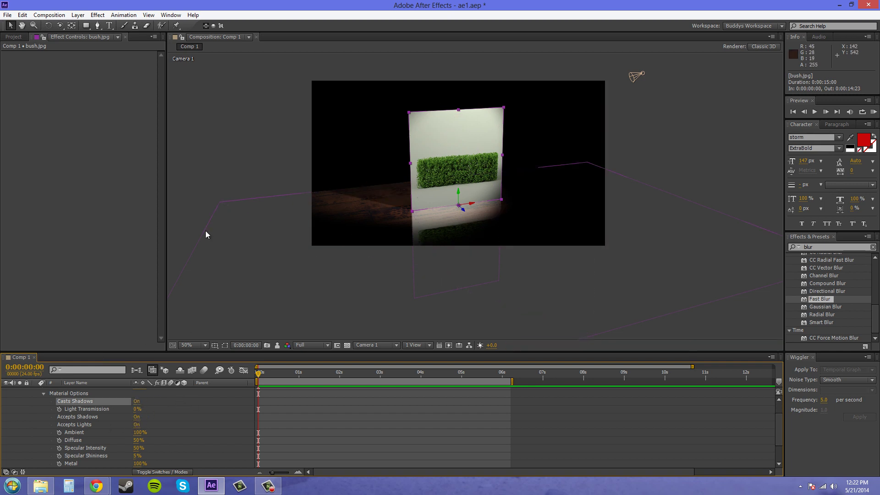
pyautogui.click(43, 393)
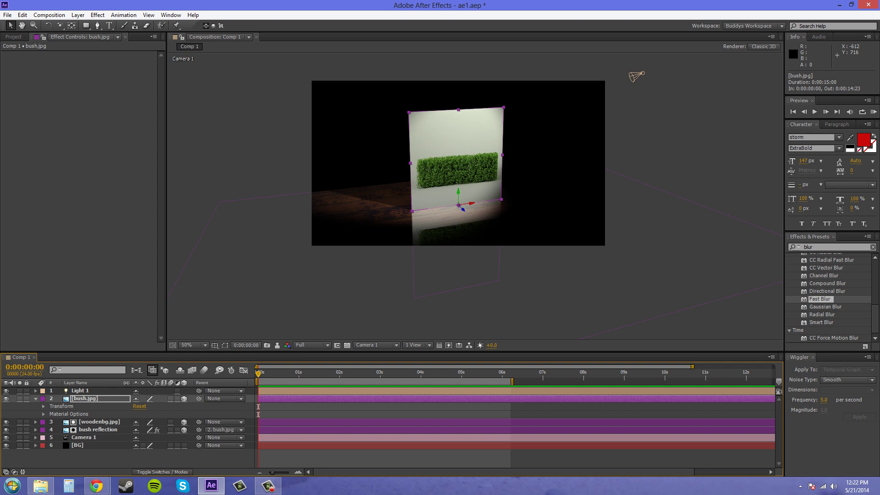
pyautogui.press('.')
pyautogui.moveTo(324, 229); pyautogui.dragTo(280, 222)
pyautogui.scroll(-1, 356, 200)
pyautogui.click(650, 152)
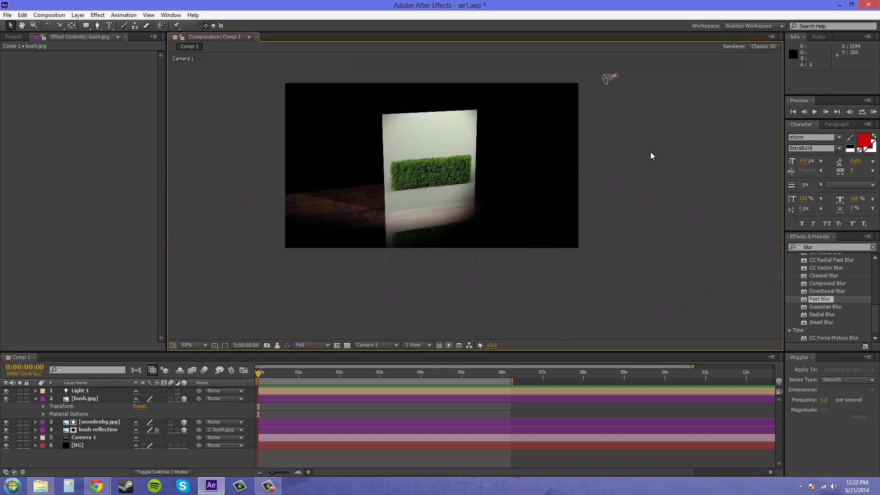
# Open the spotlight's light settings and set its shadow darkness to 30%
pyautogui.click(610, 78)
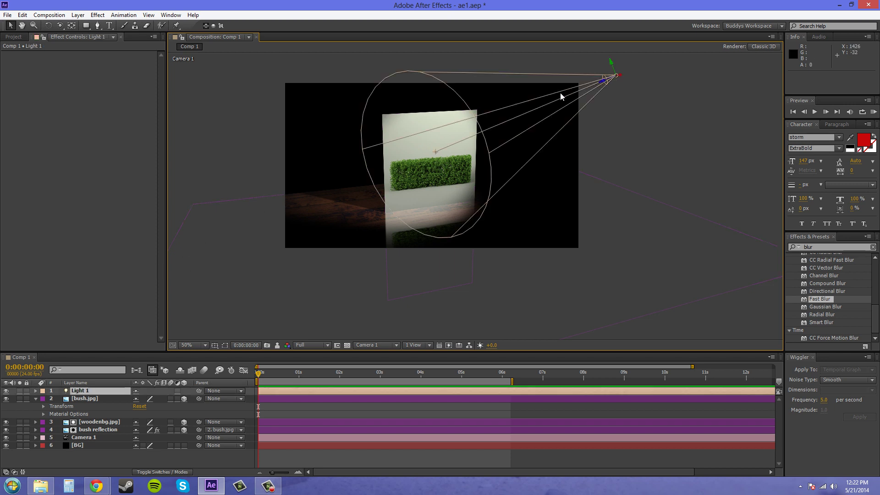
pyautogui.click(81, 390)
pyautogui.doubleClick(81, 390)
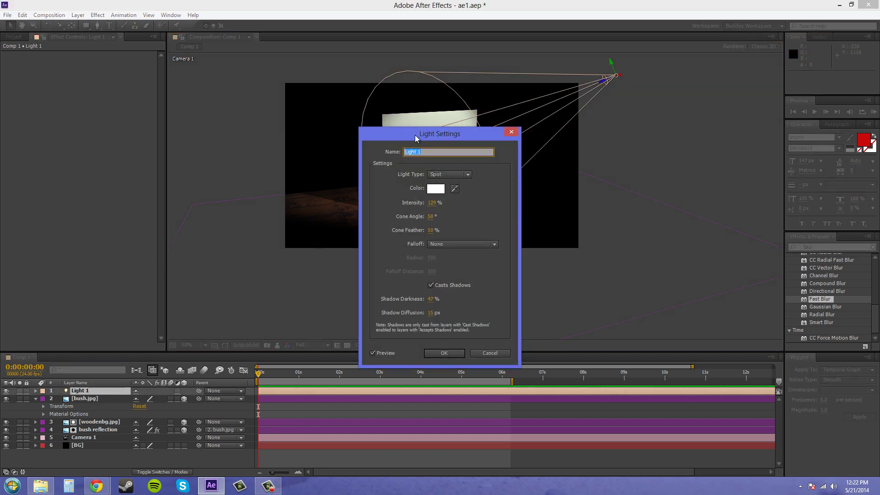
pyautogui.moveTo(414, 135); pyautogui.dragTo(130, 92)
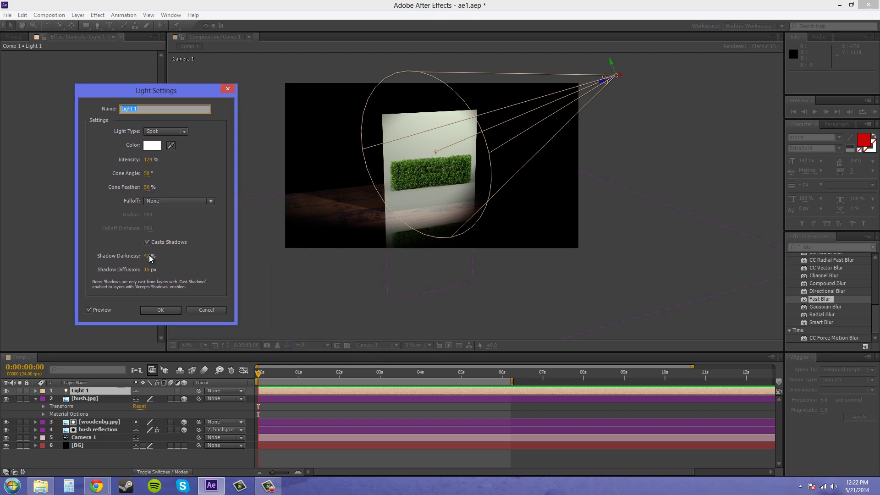
pyautogui.moveTo(150, 258)
pyautogui.mouseDown()
pyautogui.moveTo(132, 256)
pyautogui.moveTo(151, 255)
pyautogui.mouseUp()
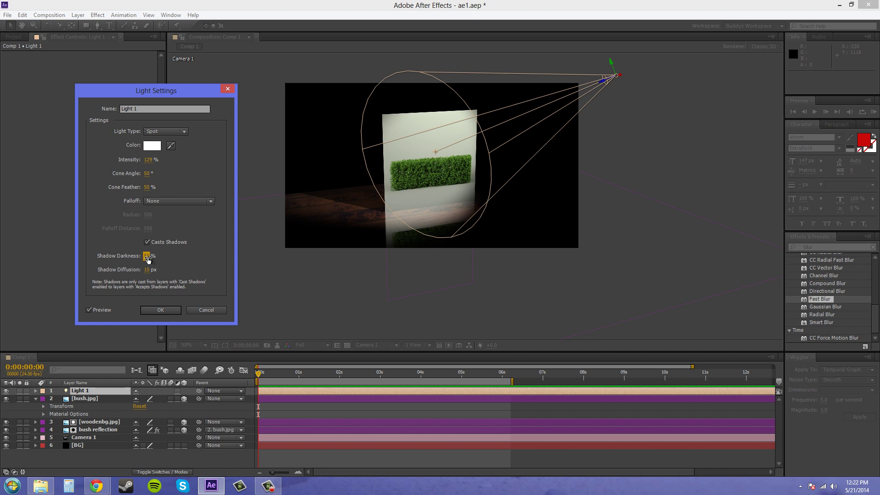
pyautogui.click(147, 256)
pyautogui.write('30')
# Increase the spotlight's shadow diffusion to 51 px and its cone angle to 57°, then apply the light settings
pyautogui.click(147, 269)
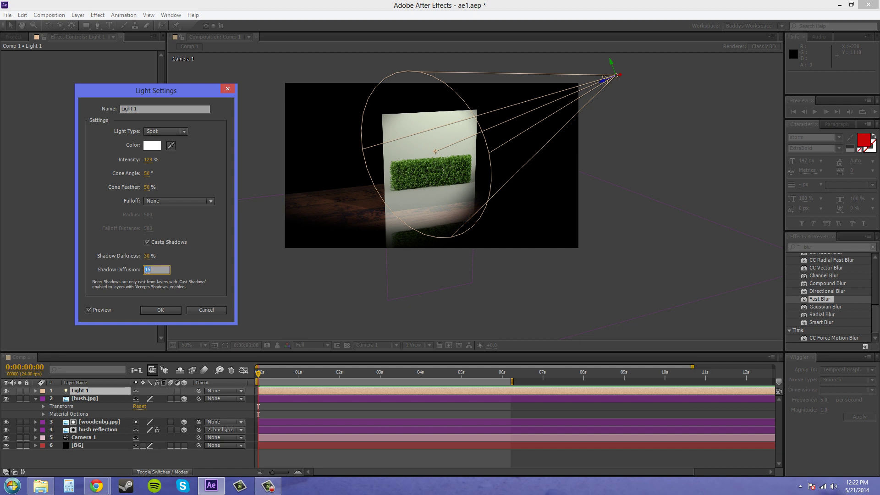
pyautogui.press('Return')
pyautogui.moveTo(147, 270); pyautogui.dragTo(185, 274)
pyautogui.moveTo(149, 176); pyautogui.dragTo(154, 173)
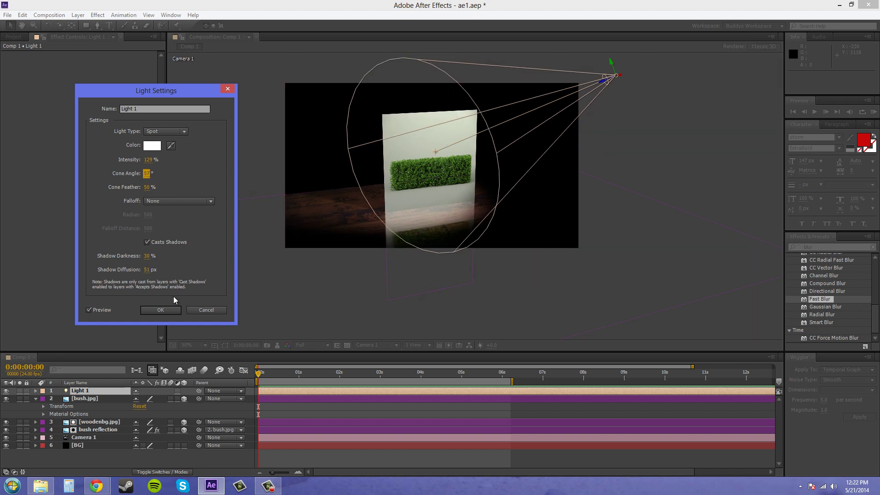
pyautogui.click(161, 310)
pyautogui.click(656, 190)
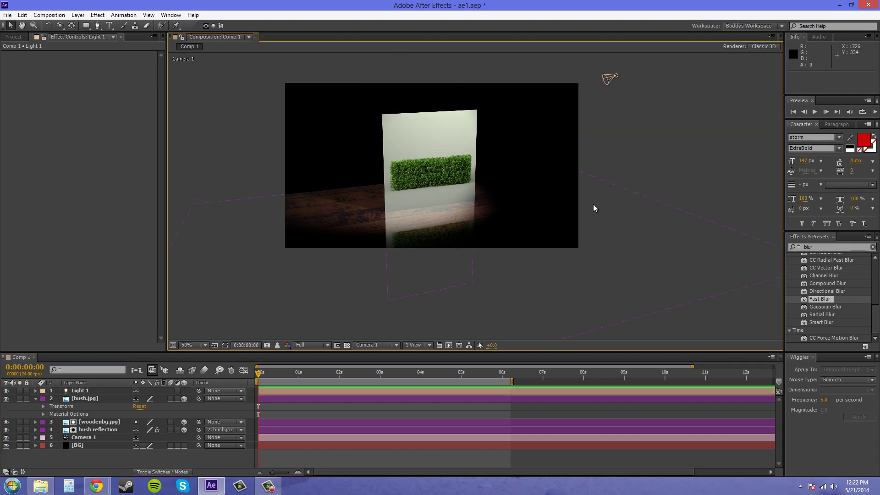
pyautogui.scroll(2, 504, 228)
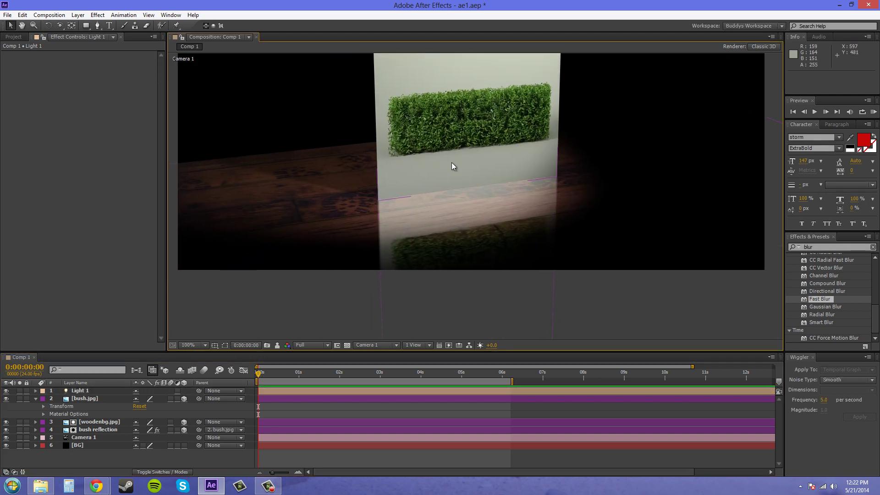
pyautogui.scroll(-2, 455, 163)
pyautogui.moveTo(455, 163); pyautogui.dragTo(429, 182)
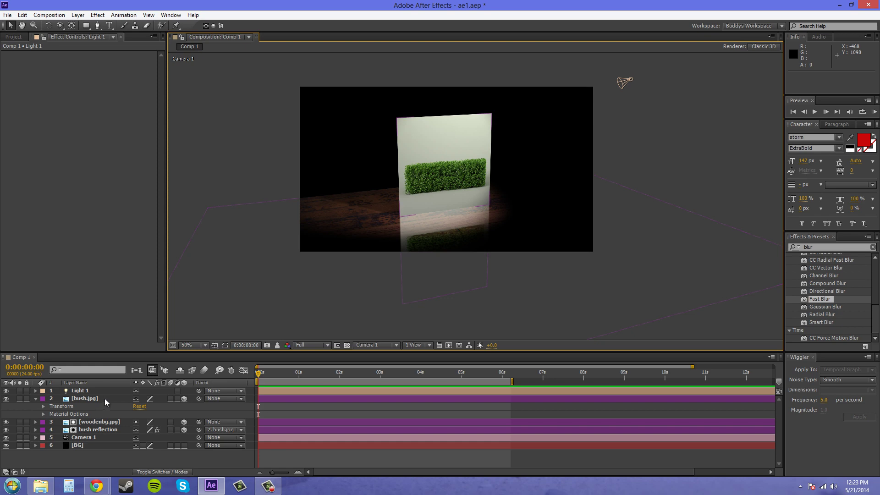
# Add a new light of type Ambient to the composition and name it Ambient
pyautogui.click(78, 15)
pyautogui.moveTo(91, 27)
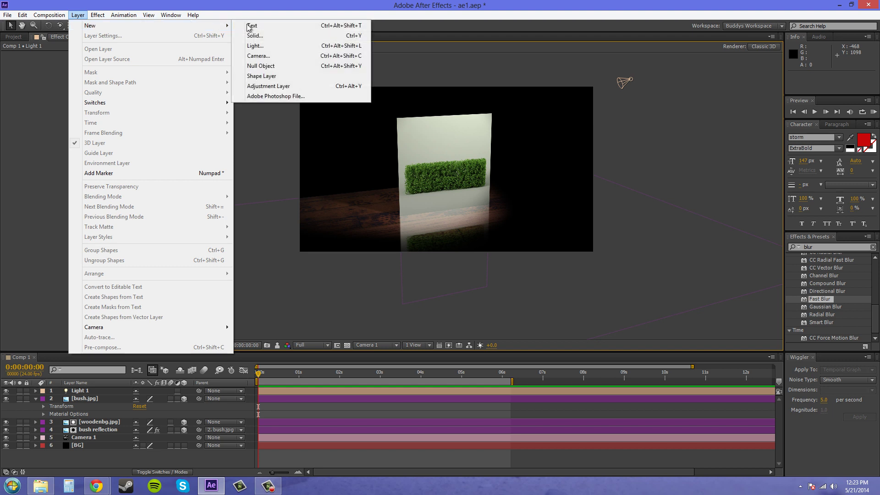
pyautogui.click(267, 45)
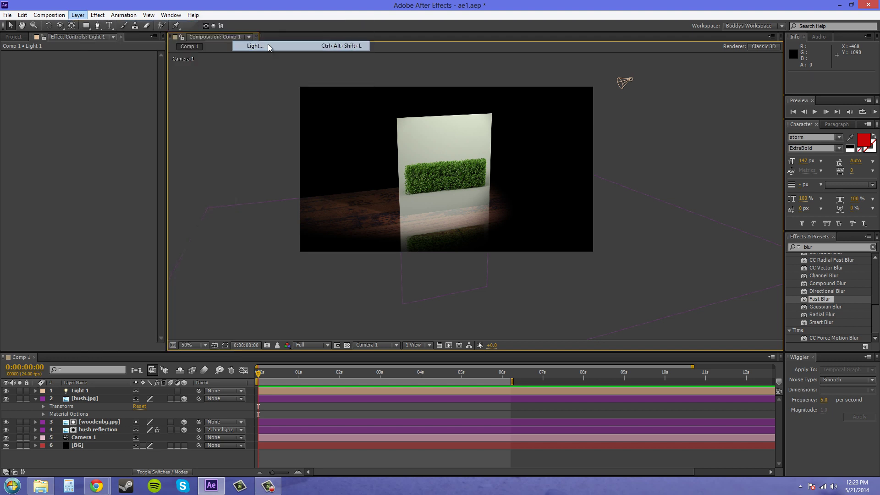
pyautogui.click(466, 175)
pyautogui.click(453, 216)
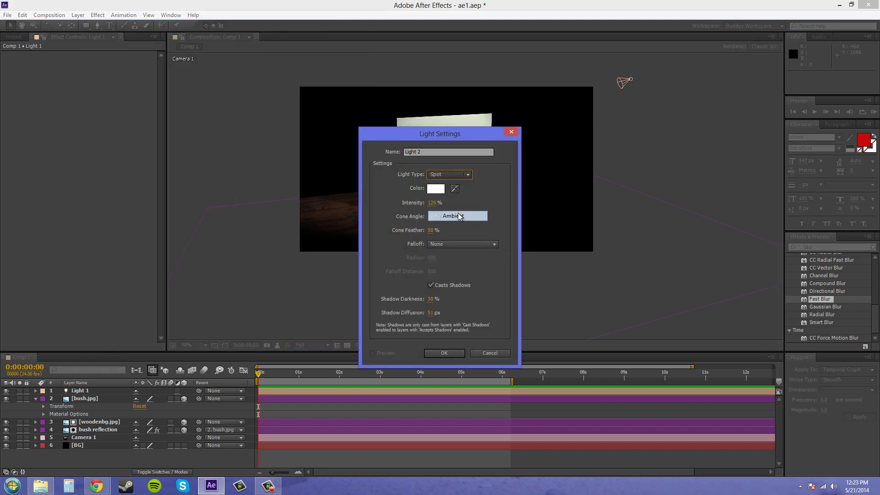
pyautogui.click(414, 152)
pyautogui.moveTo(421, 152); pyautogui.dragTo(358, 145)
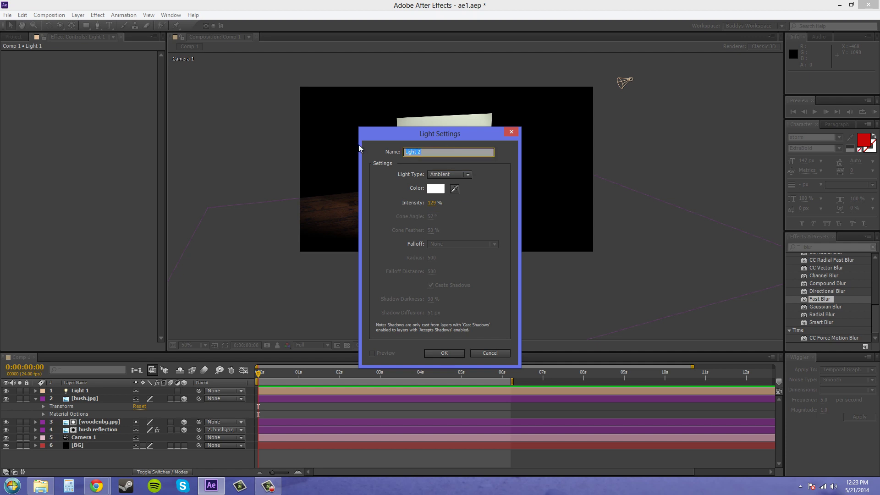
pyautogui.write('Ambient')
pyautogui.click(444, 352)
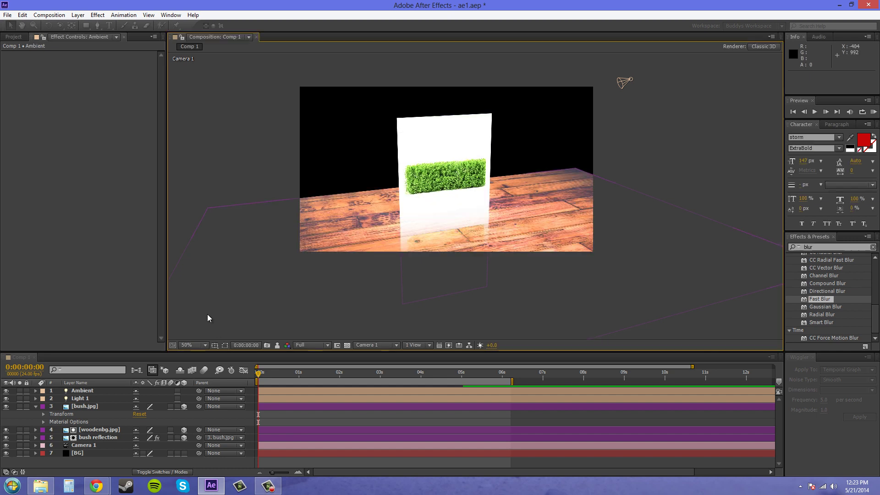
# Lower the Ambient light's intensity to 35% in its light options
pyautogui.click(35, 390)
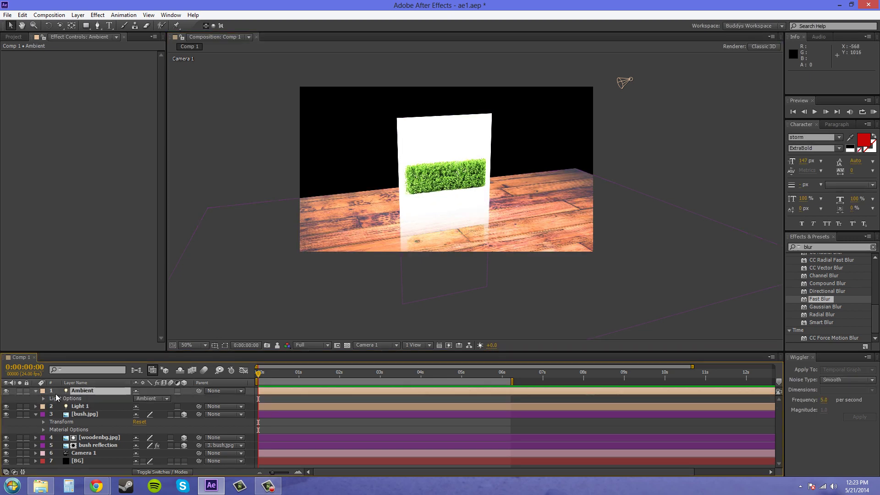
pyautogui.click(42, 398)
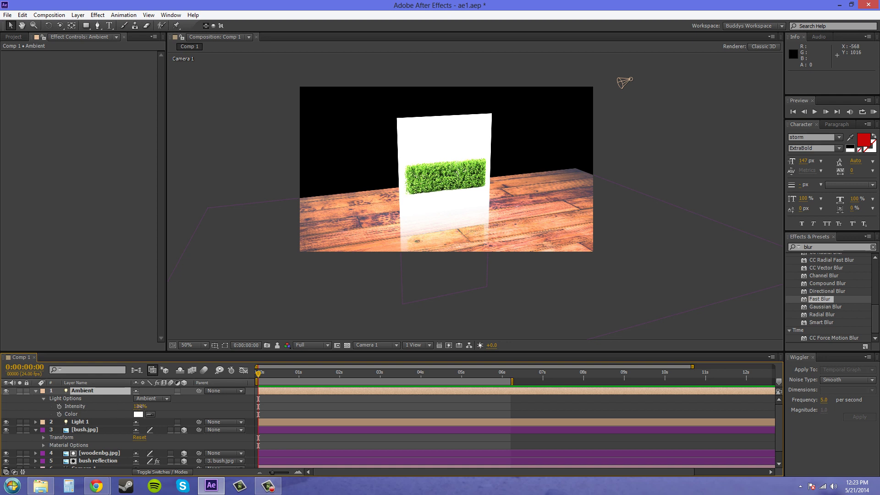
pyautogui.moveTo(138, 405)
pyautogui.mouseDown()
pyautogui.moveTo(109, 405)
pyautogui.moveTo(134, 406)
pyautogui.mouseUp()
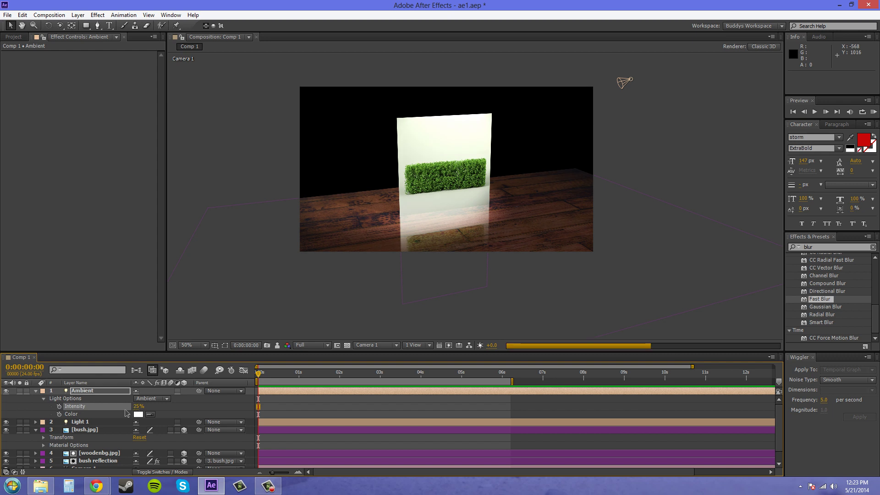
# Raise the Light 1 spotlight's shadow darkness to 49% in its light options
pyautogui.click(75, 422)
pyautogui.click(35, 421)
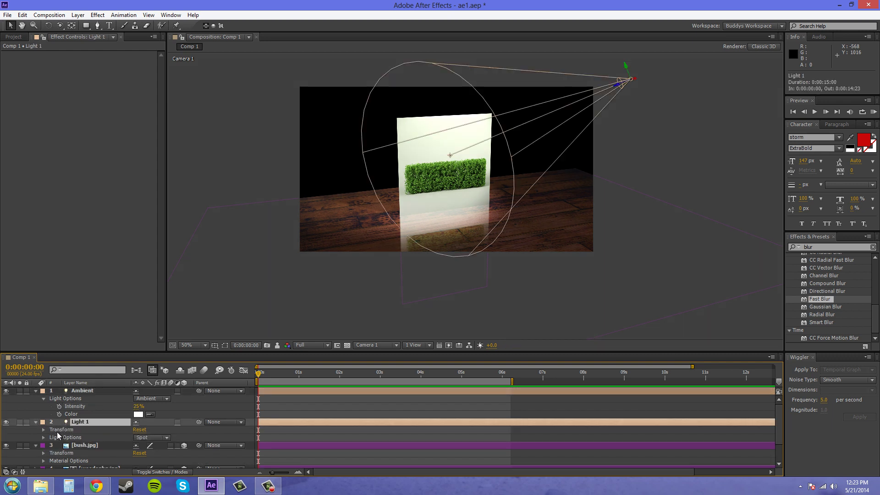
pyautogui.click(43, 438)
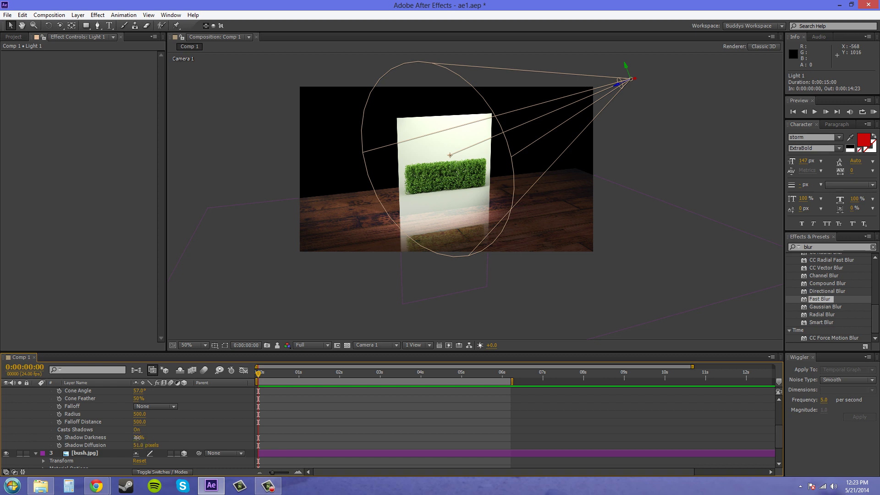
pyautogui.moveTo(138, 438); pyautogui.dragTo(147, 437)
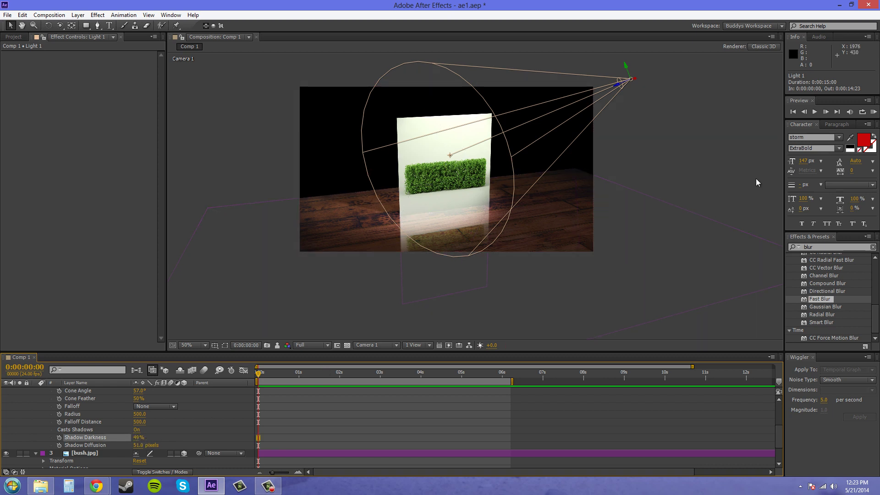
pyautogui.click(740, 161)
pyautogui.click(373, 345)
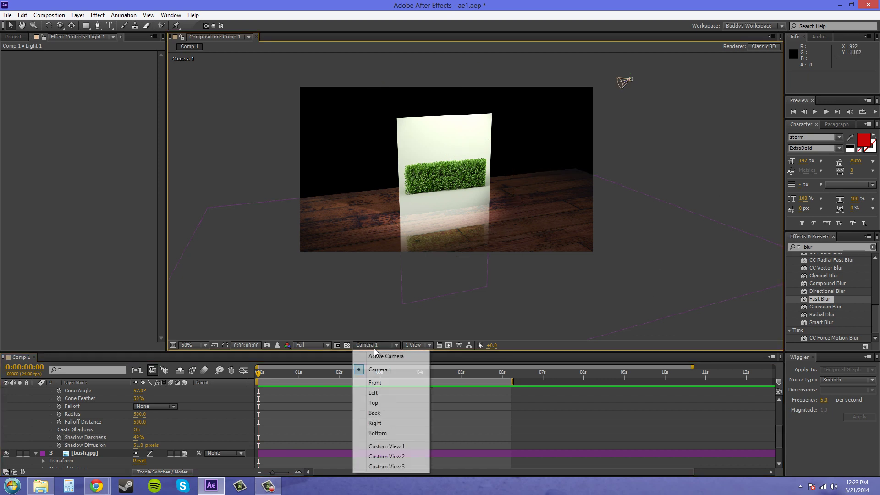
pyautogui.click(386, 340)
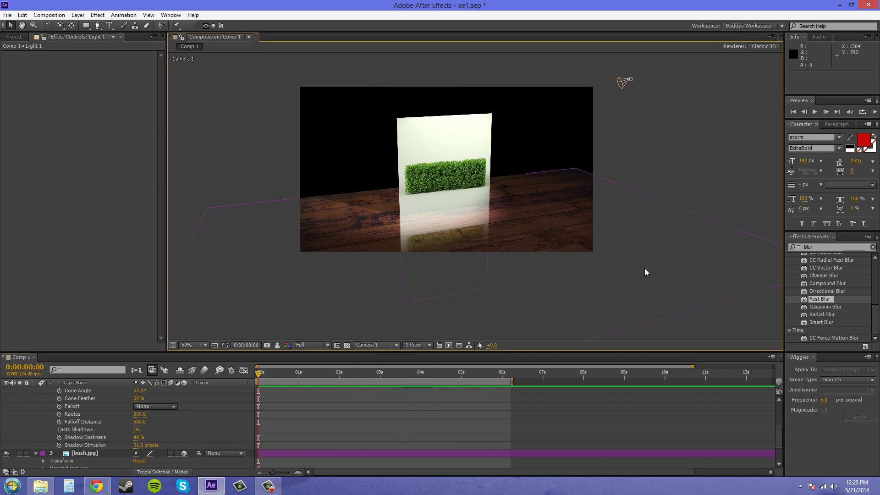
pyautogui.moveTo(656, 263); pyautogui.dragTo(653, 249)
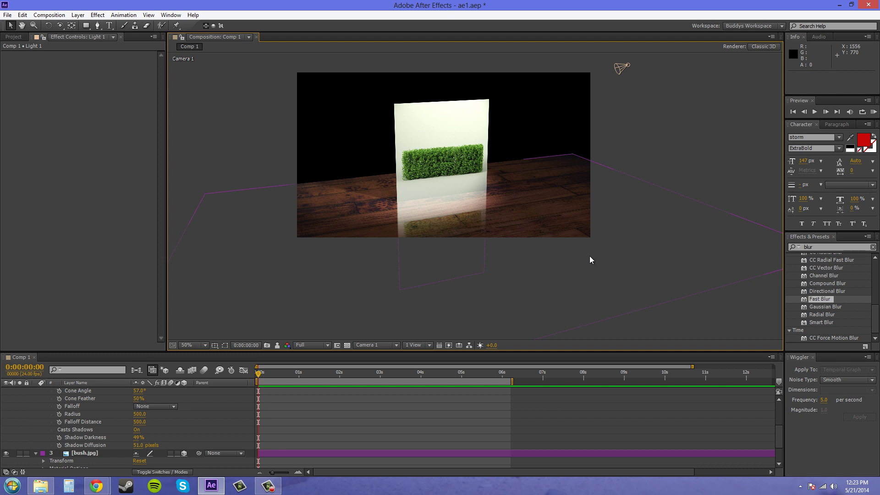
# Collapse both light layers' properties and set the bush reflection's Linear Wipe transition completion to 81%
pyautogui.scroll(3, 68, 425)
pyautogui.click(35, 421)
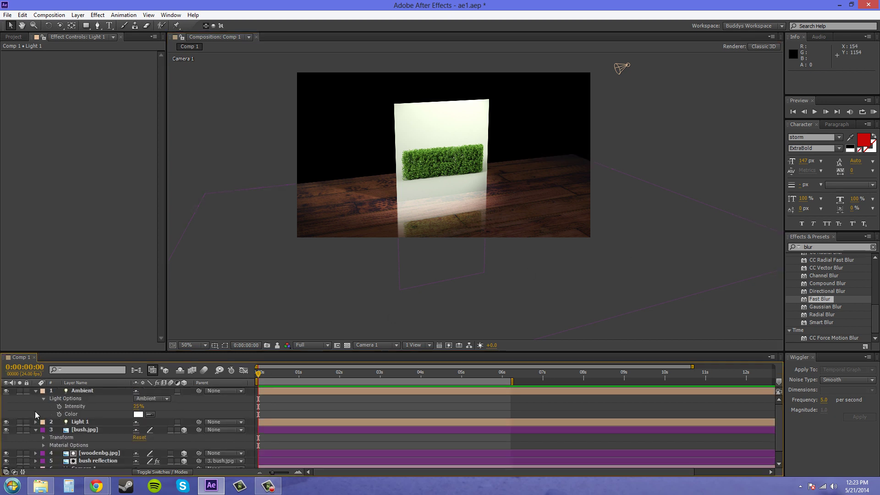
pyautogui.click(35, 390)
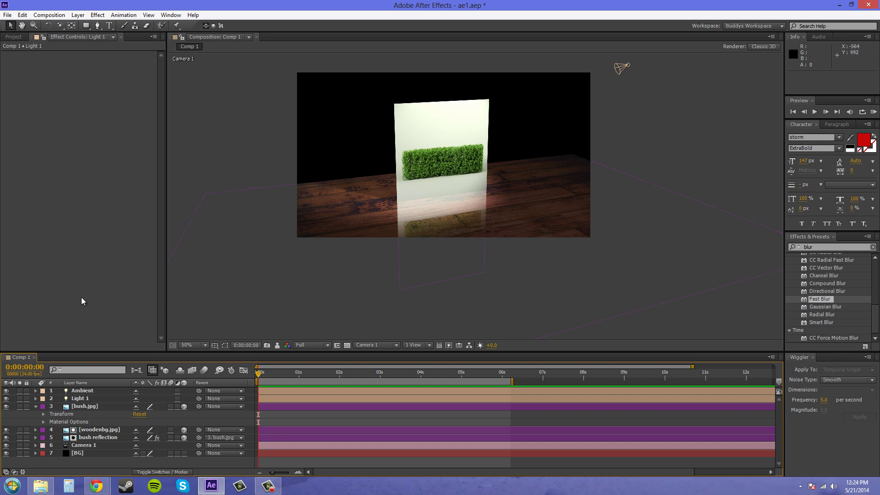
pyautogui.click(49, 454)
pyautogui.click(102, 438)
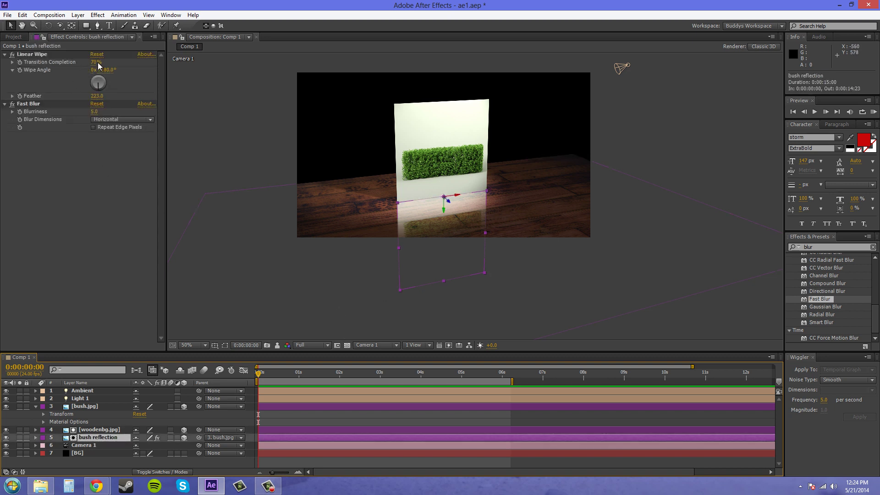
pyautogui.moveTo(96, 62); pyautogui.dragTo(100, 61)
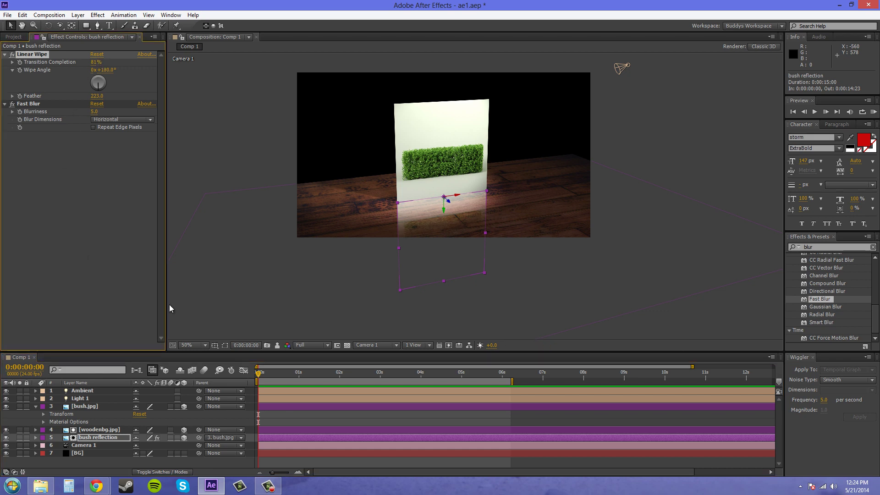
pyautogui.click(301, 310)
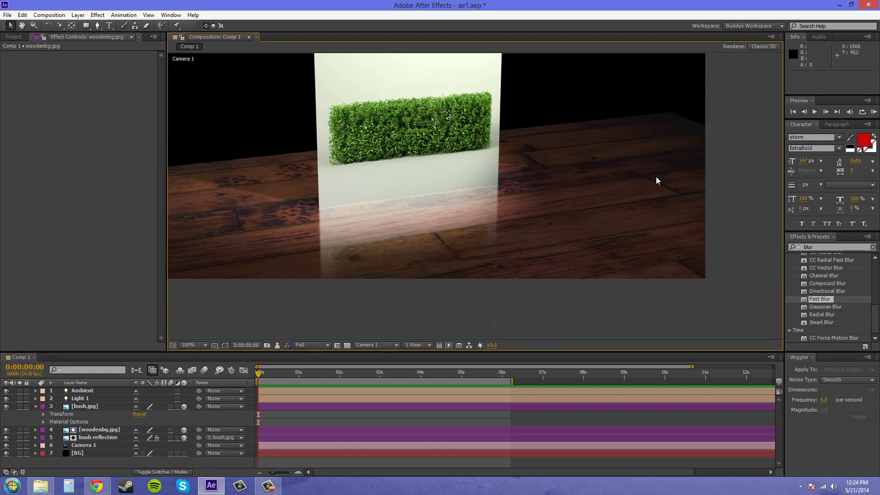
# Reveal the bush reflection layer's opacity and lower it to 72% to soften the reflection on the wooden floor
pyautogui.press('.')
pyautogui.moveTo(549, 205); pyautogui.dragTo(465, 290)
pyautogui.scroll(-1, 512, 239)
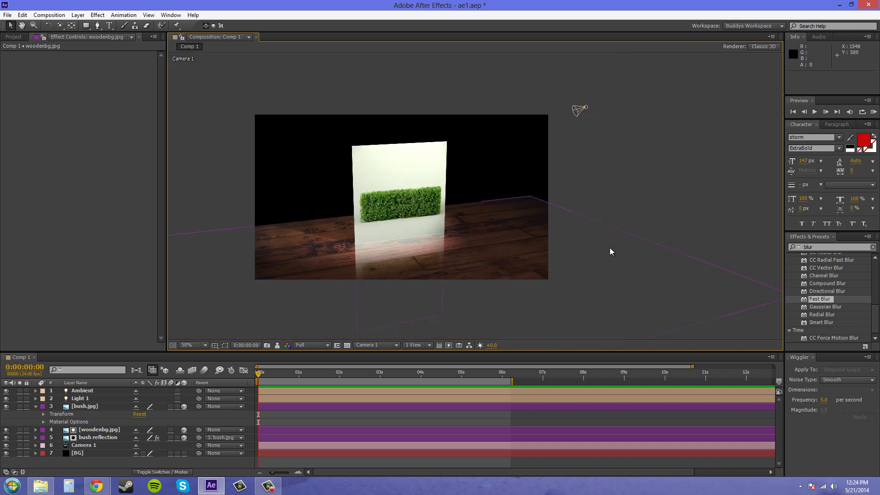
pyautogui.click(84, 391)
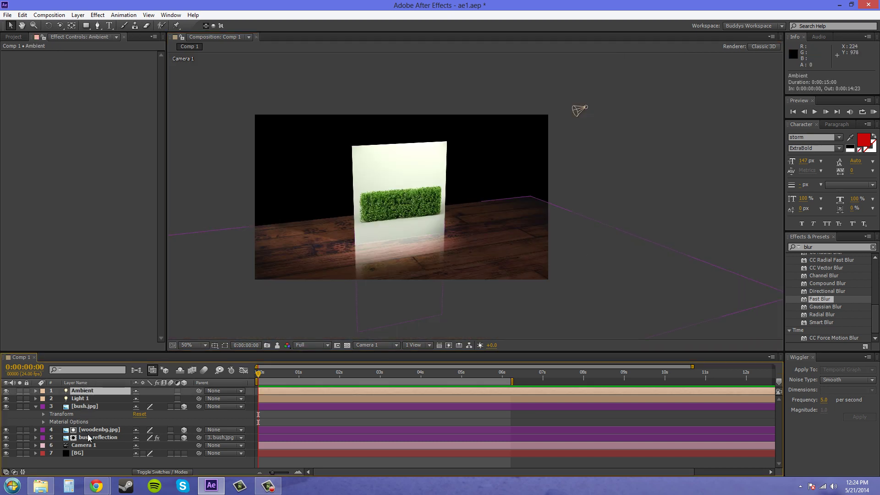
pyautogui.click(111, 437)
pyautogui.press('t')
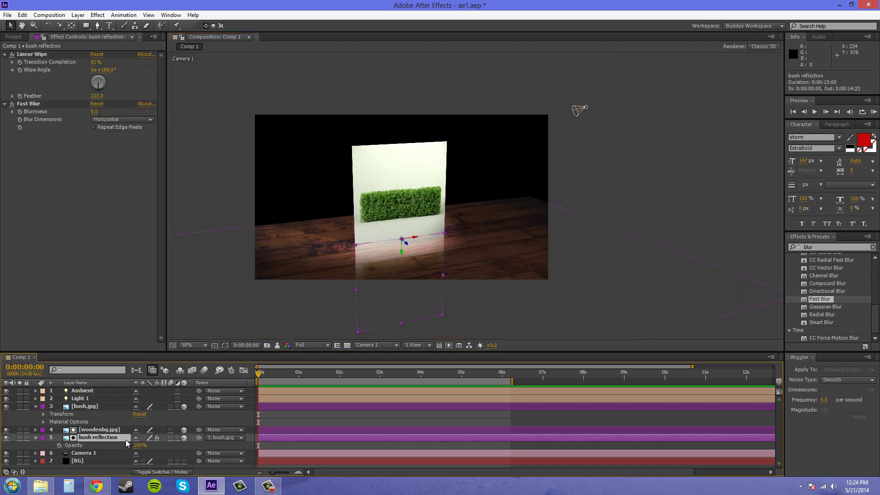
pyautogui.click(143, 445)
pyautogui.write('86')
pyautogui.press('Return')
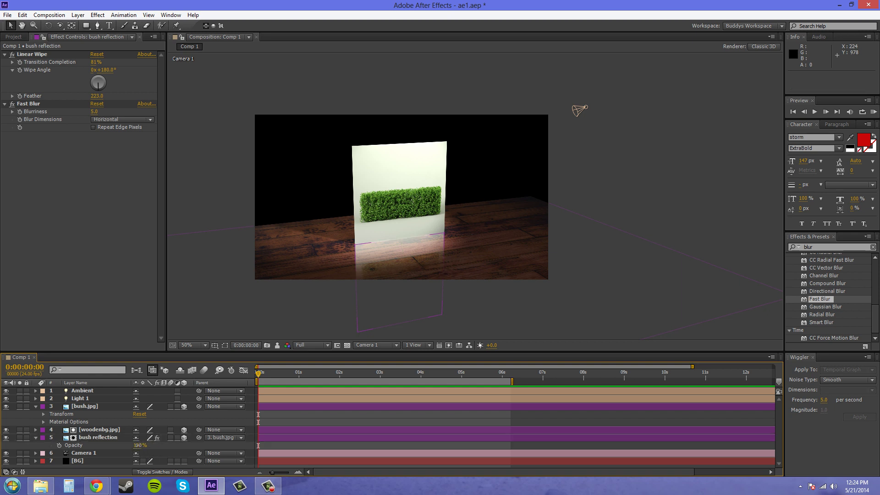
pyautogui.click(131, 445)
pyautogui.moveTo(131, 445); pyautogui.dragTo(126, 444)
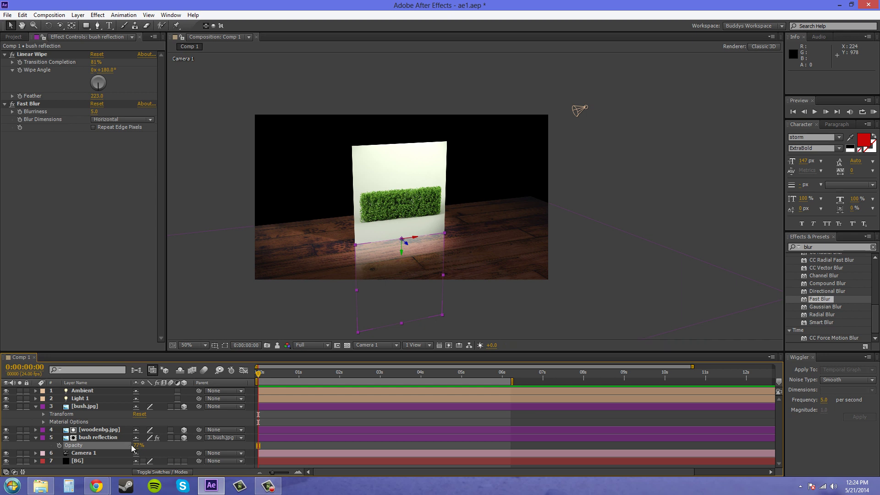
pyautogui.click(685, 179)
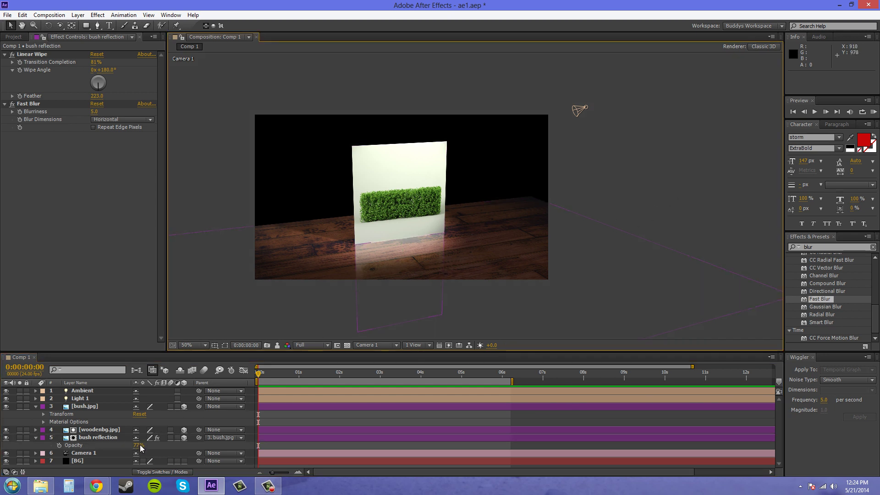
pyautogui.moveTo(133, 446); pyautogui.dragTo(130, 446)
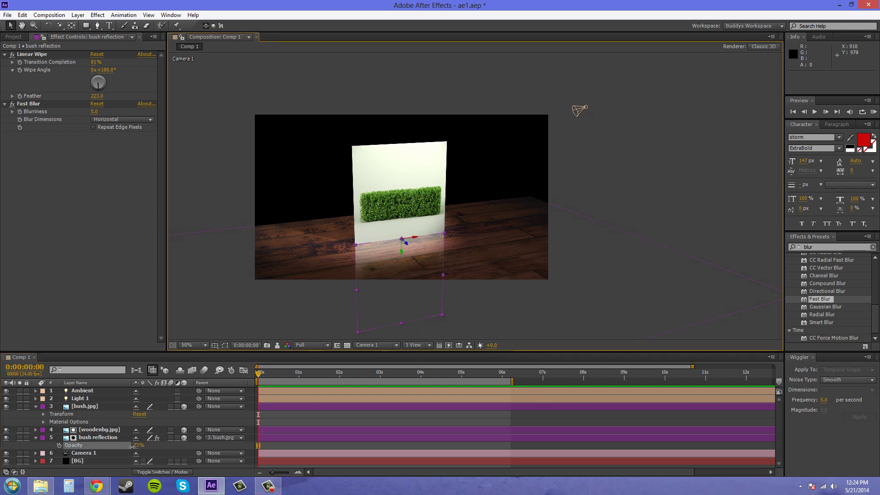
pyautogui.click(666, 175)
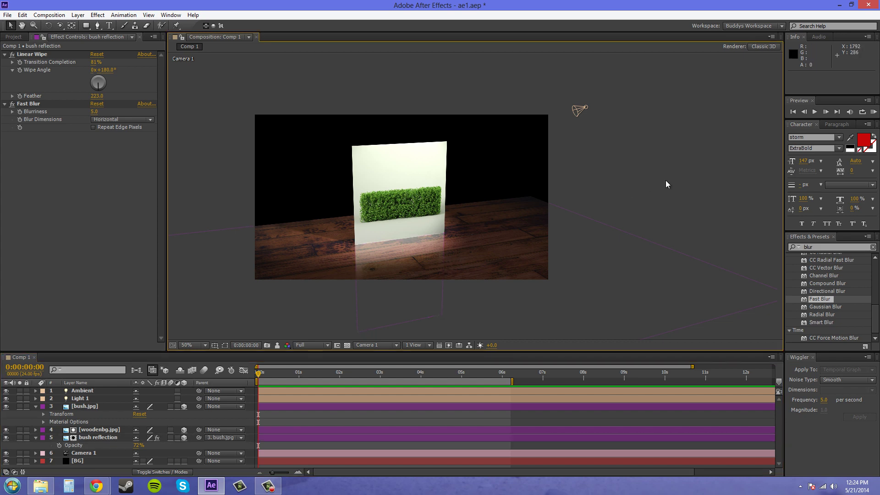
# Examine the bush reflection's fade and the lighting on the wooden floor, both up close and in the full composition
pyautogui.moveTo(661, 188); pyautogui.dragTo(653, 152)
pyautogui.scroll(1, 467, 241)
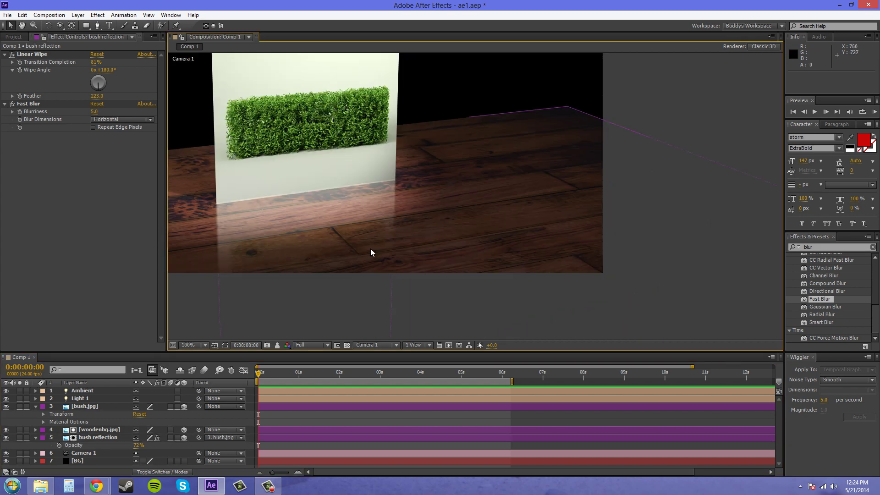
pyautogui.scroll(-1, 412, 251)
pyautogui.moveTo(577, 249); pyautogui.dragTo(596, 313)
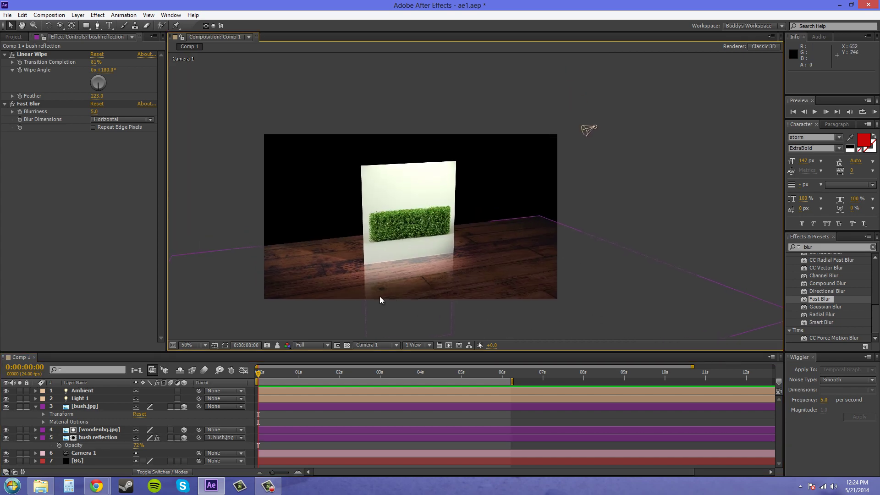
pyautogui.scroll(-1, 222, 284)
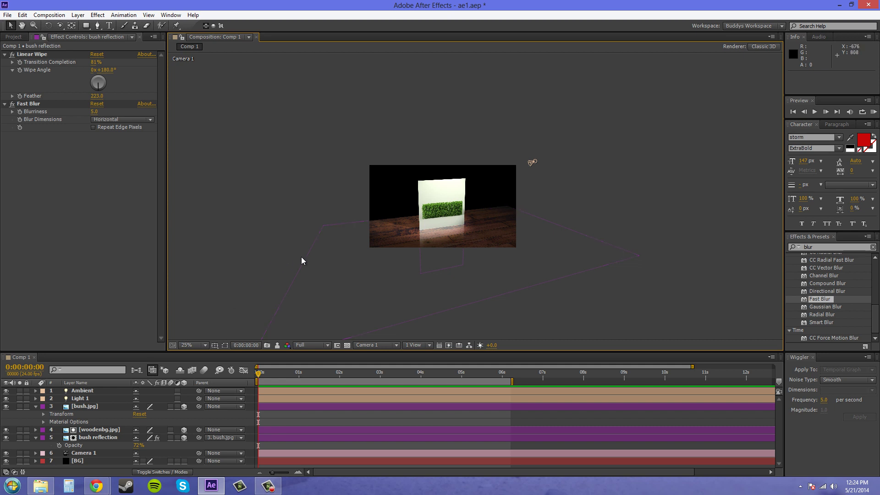
pyautogui.press('.')
pyautogui.moveTo(615, 269); pyautogui.dragTo(656, 275)
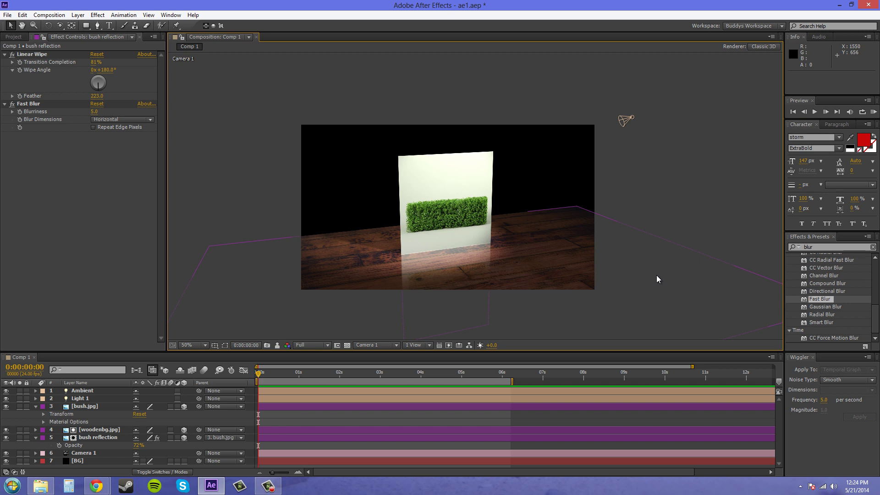